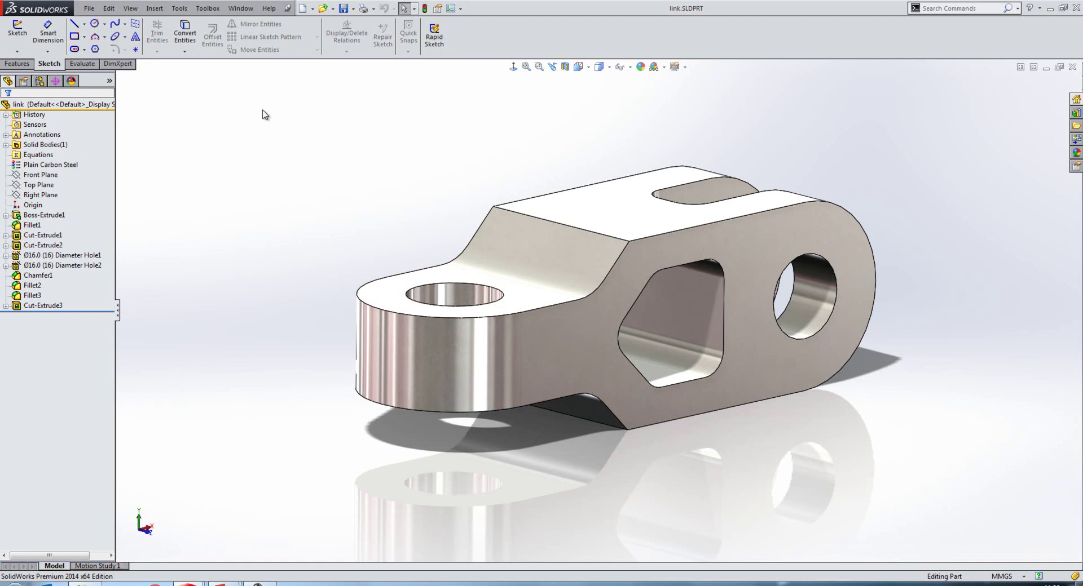
# Step: Run a Costing estimate on the link part (30.99 GBP) and inspect uncosted Pocket 1 and Slot 11
pyautogui.click(82, 63)
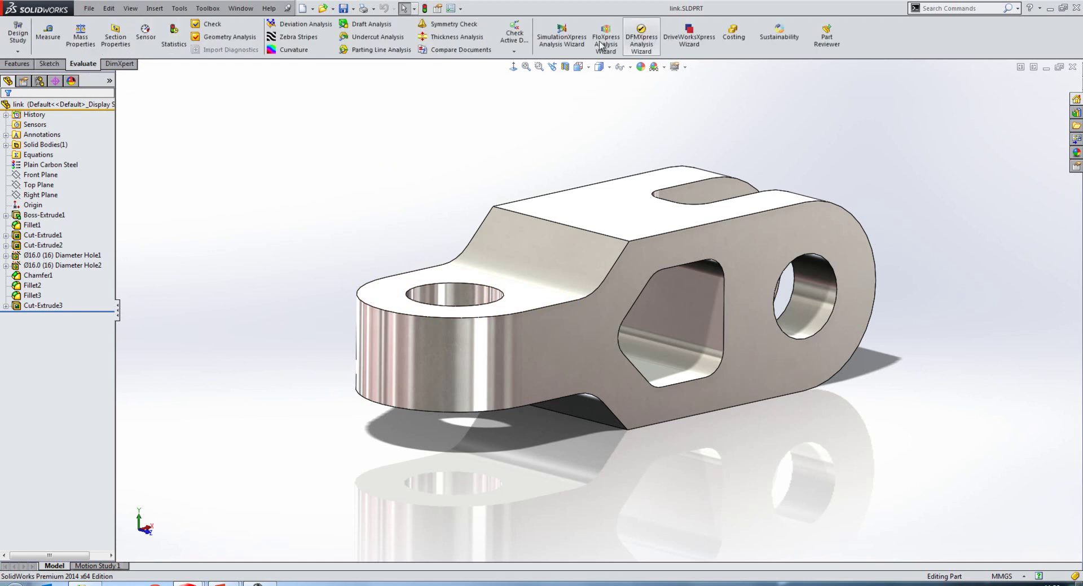
pyautogui.click(732, 38)
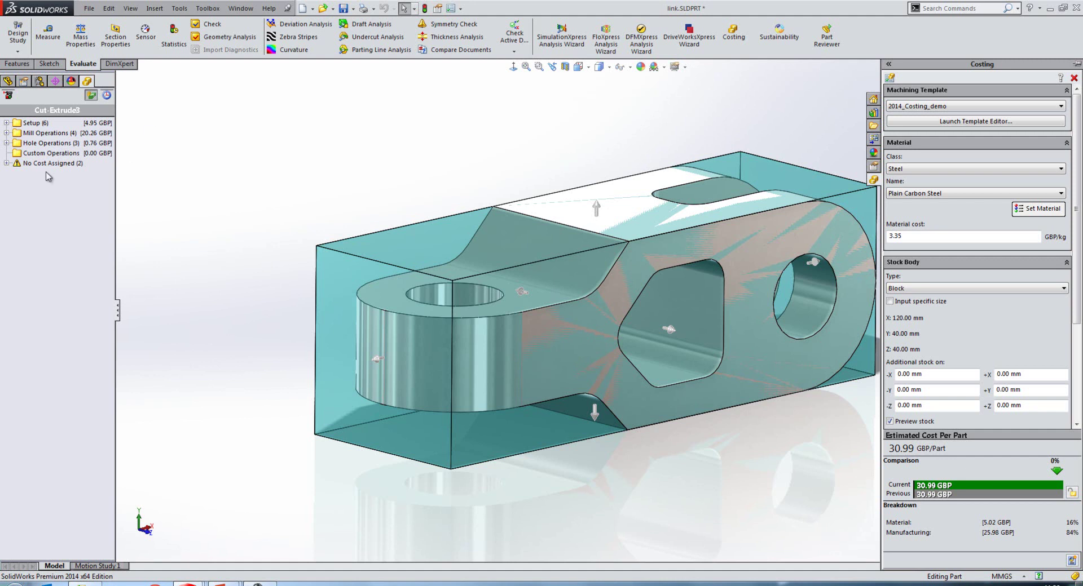
pyautogui.click(6, 163)
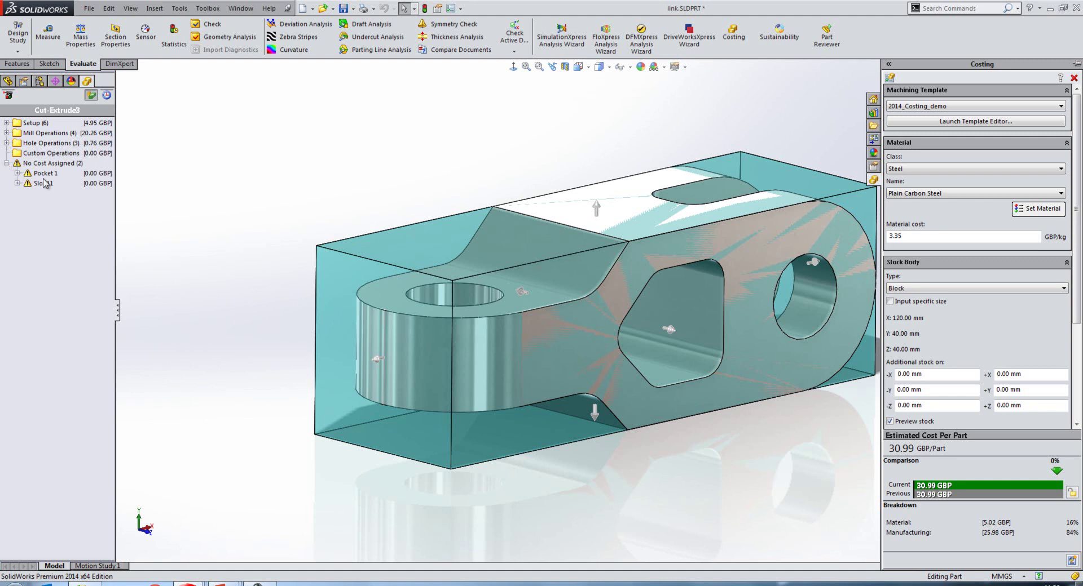
pyautogui.click(45, 173)
pyautogui.click(41, 184)
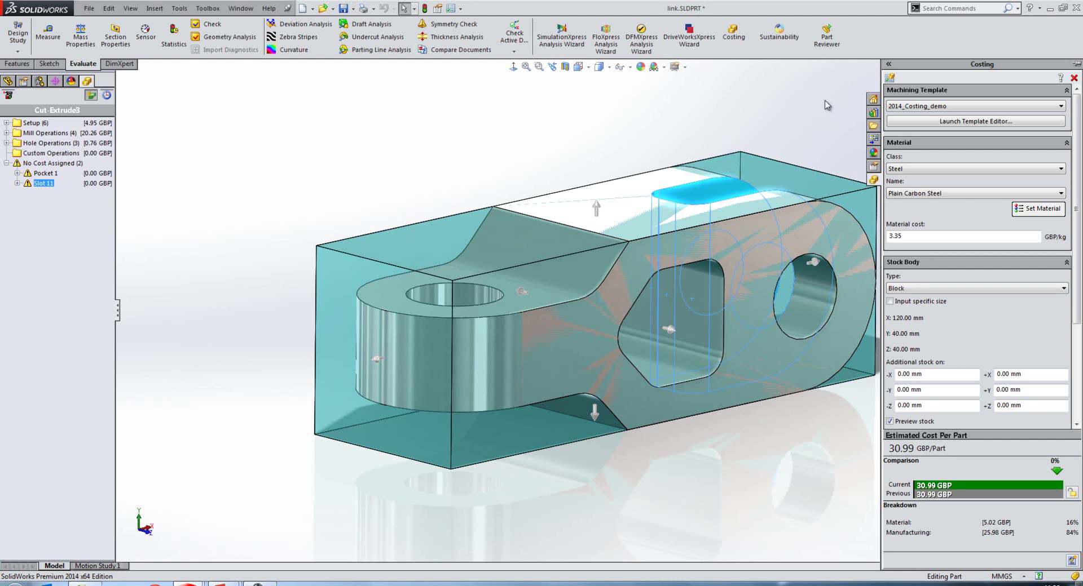
# Step: Set Costing Options to customizable volume feature recognition with Flat End Mill, priced per volume removed
pyautogui.click(889, 79)
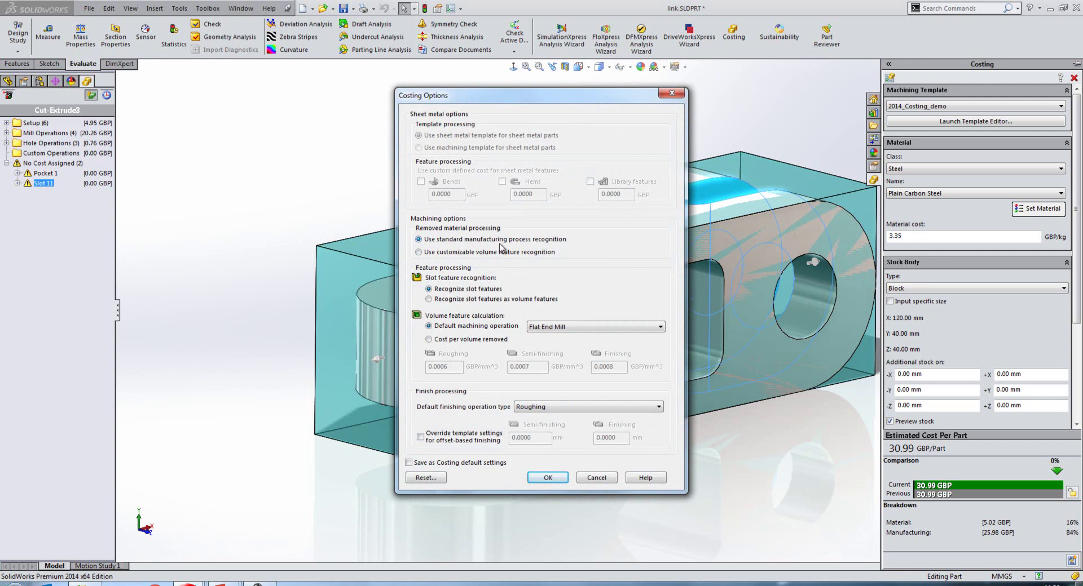
pyautogui.click(419, 253)
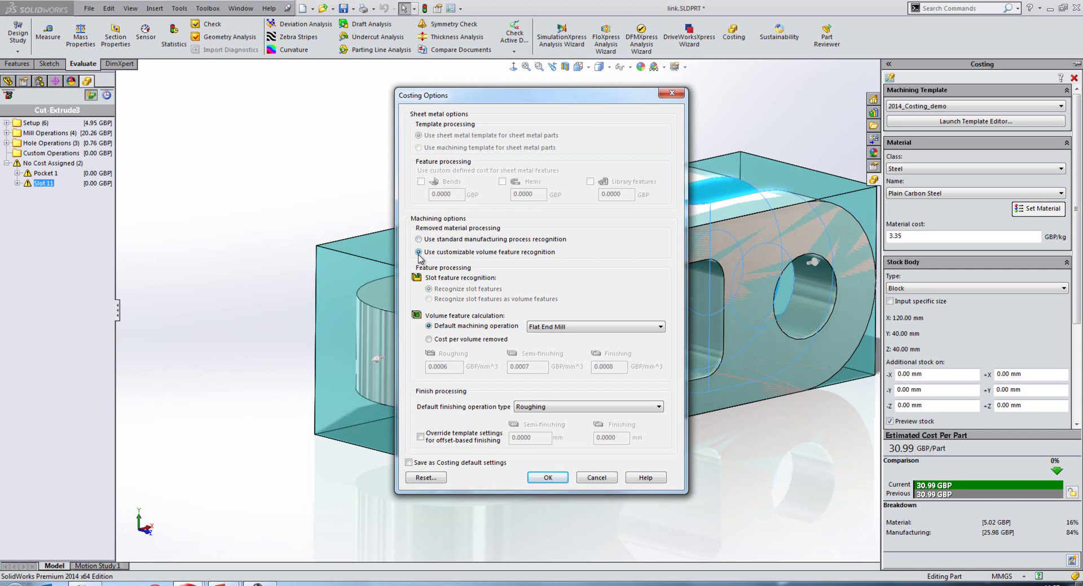
pyautogui.click(546, 334)
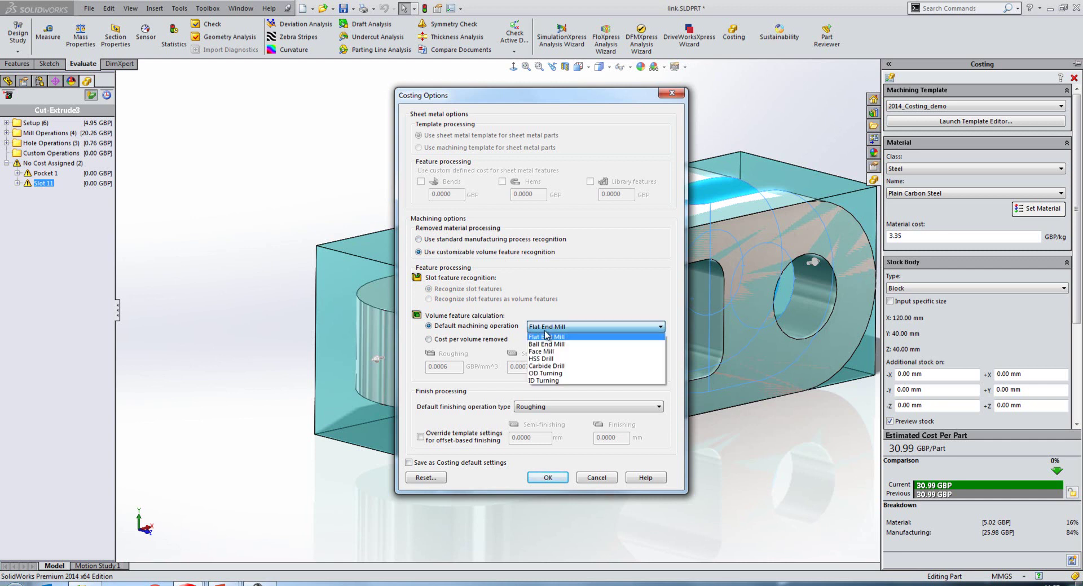
pyautogui.click(546, 336)
pyautogui.click(446, 341)
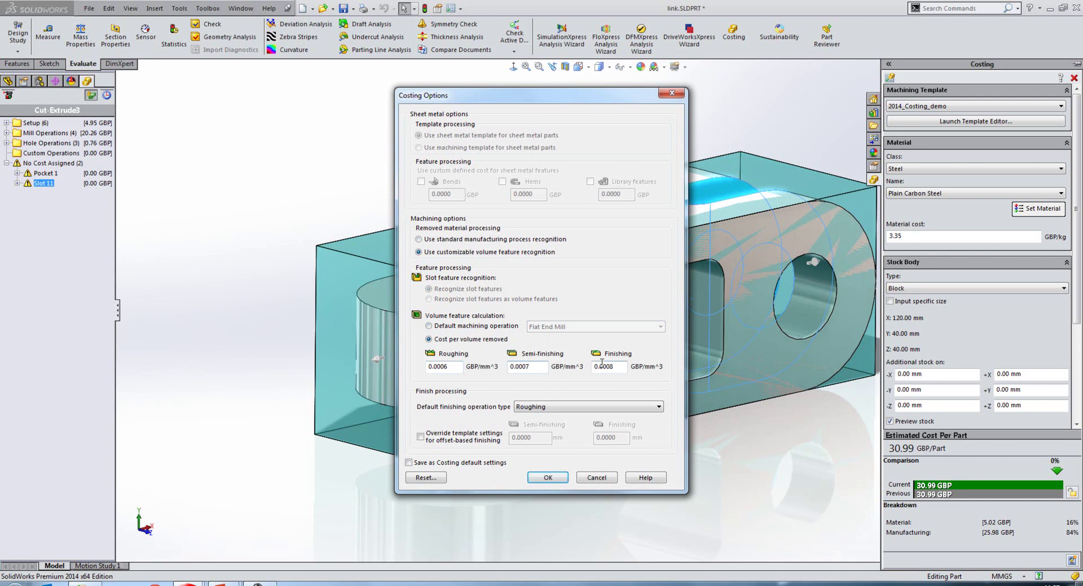
pyautogui.click(538, 479)
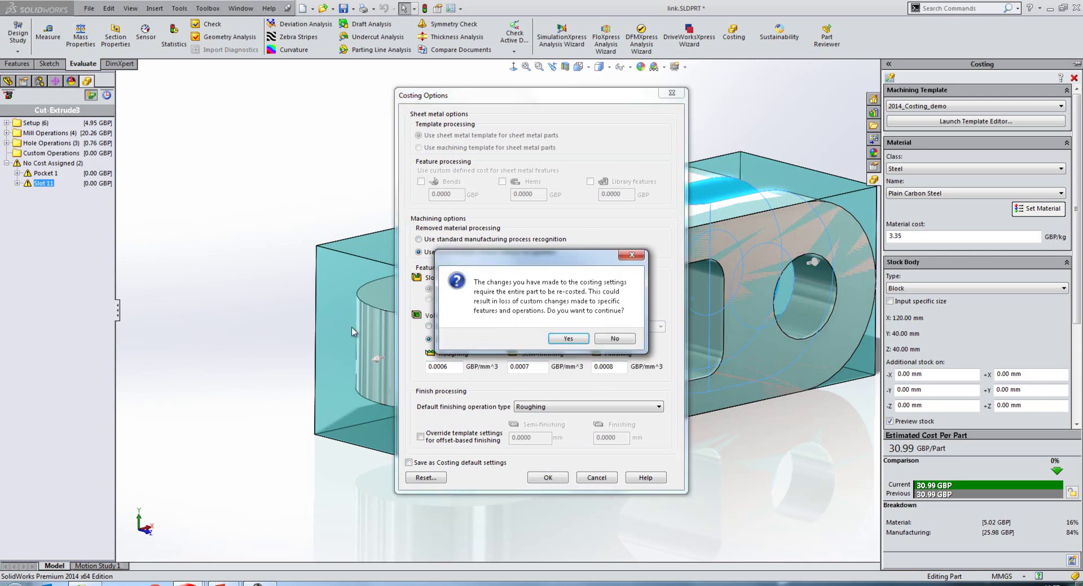
# Step: Confirm re-costing the link, now 67.96 GBP per part across three milled volumes
pyautogui.click(567, 339)
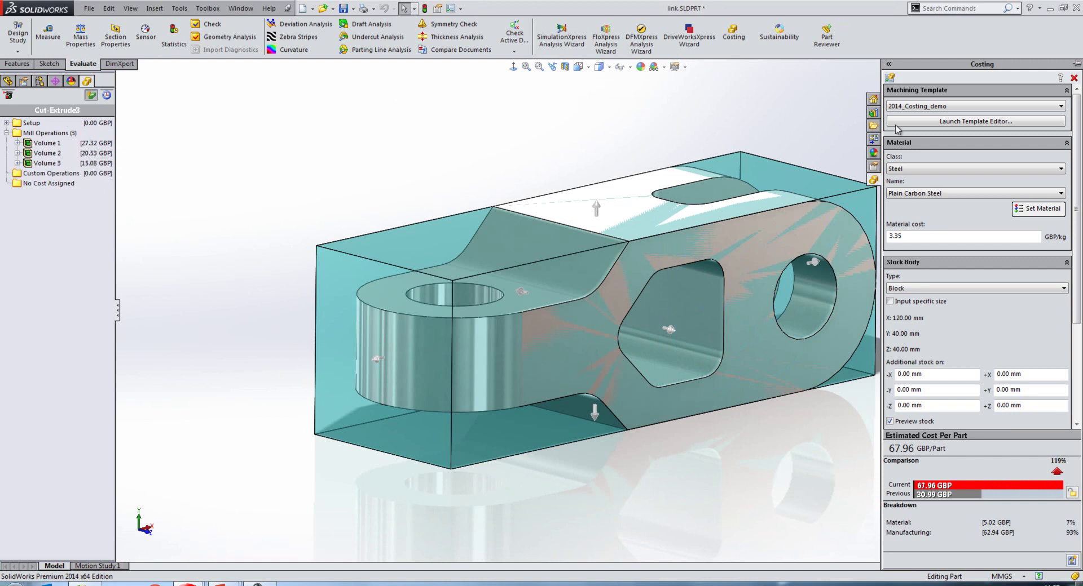
# Step: Restore standard process recognition and default machining operation, re-costing the link to 10.99 GBP
pyautogui.click(890, 77)
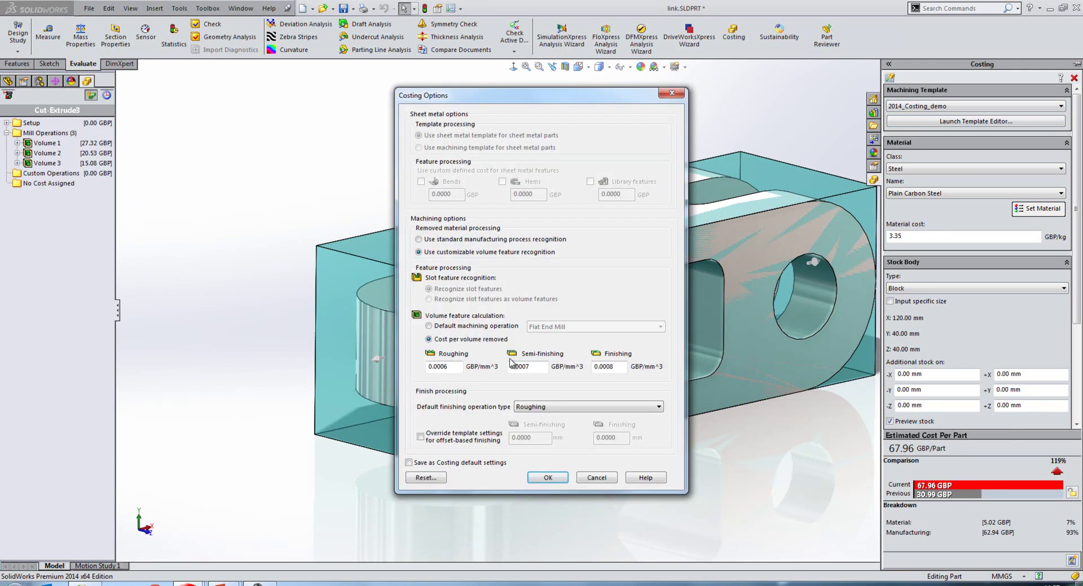
pyautogui.click(429, 326)
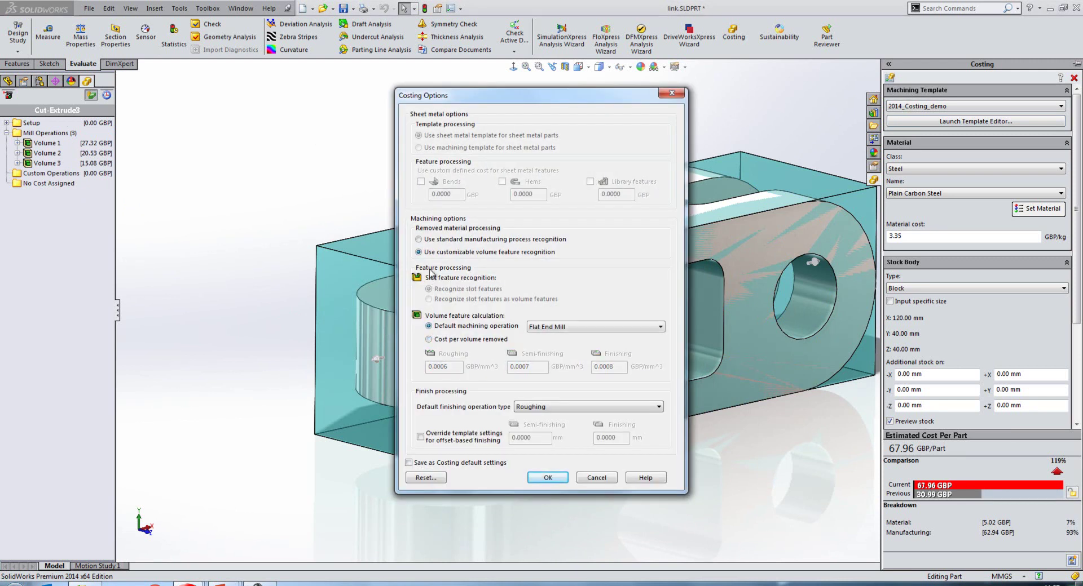
pyautogui.click(418, 239)
pyautogui.click(544, 477)
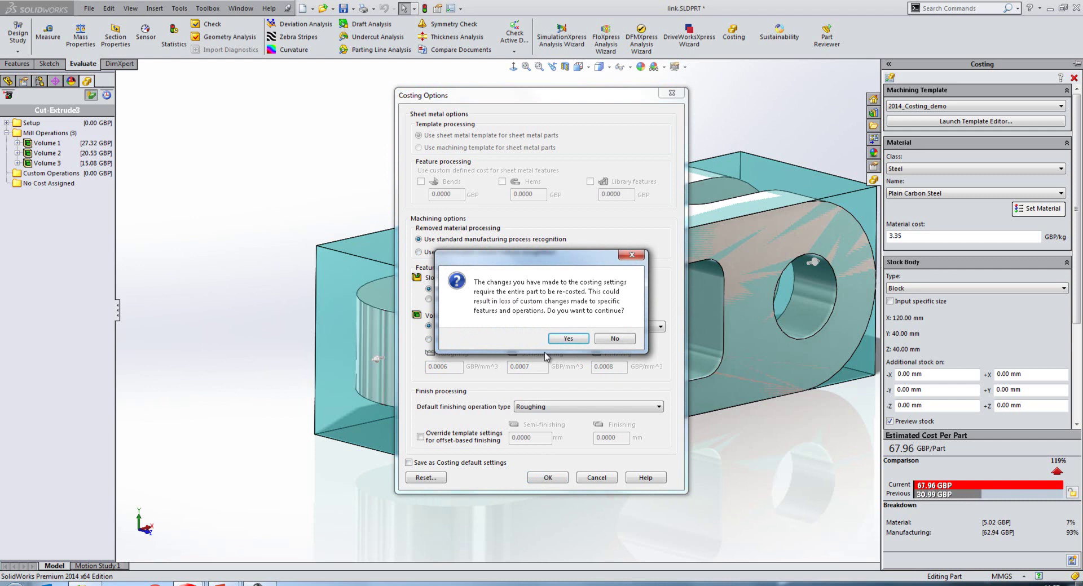
pyautogui.click(562, 337)
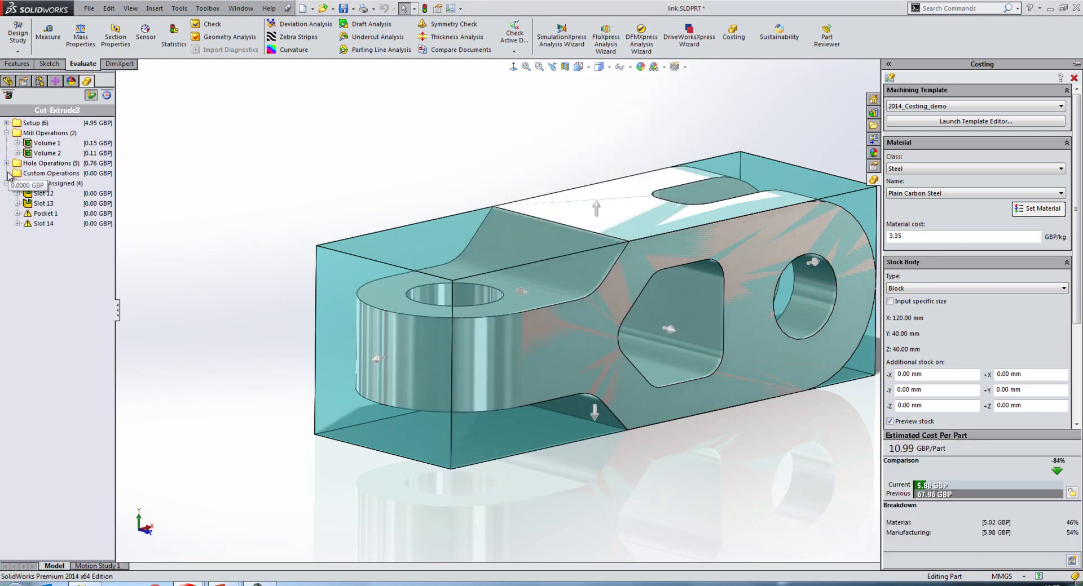
# Step: Expand the Setup and Load and Unload Setup cost breakdowns
pyautogui.click(7, 183)
pyautogui.click(6, 123)
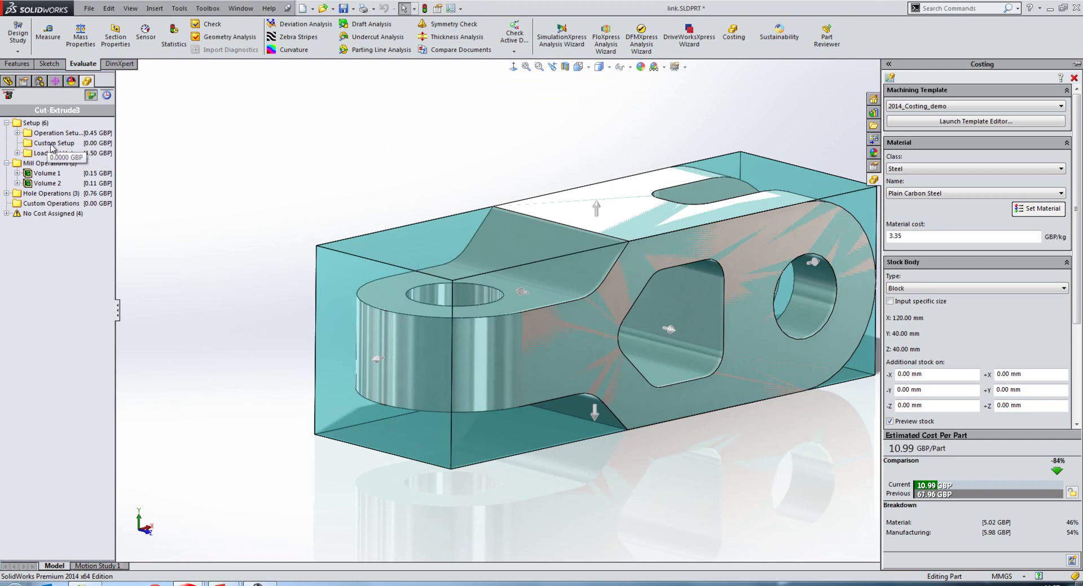
pyautogui.click(17, 152)
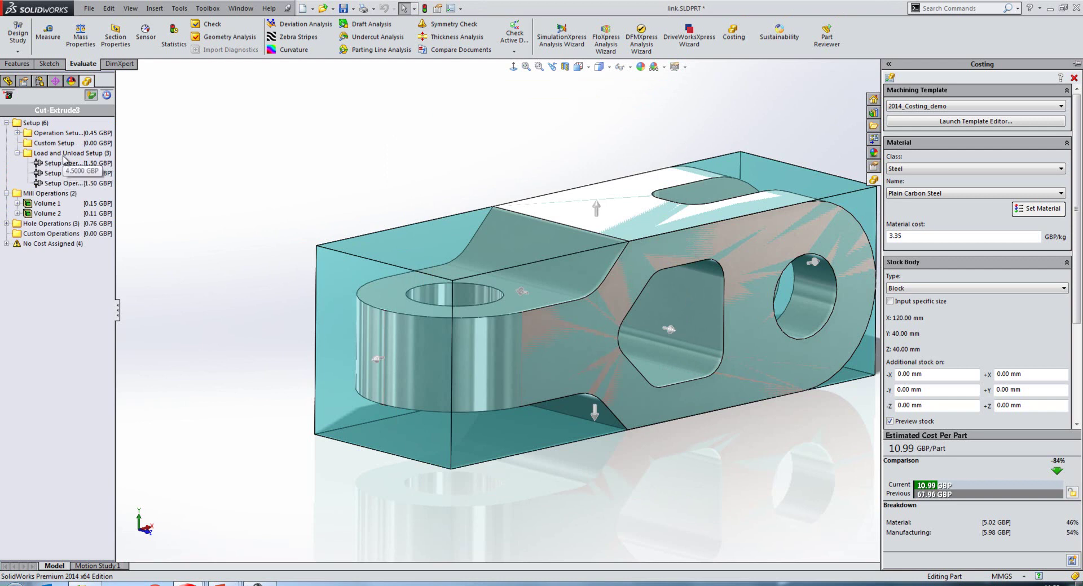
pyautogui.click(926, 125)
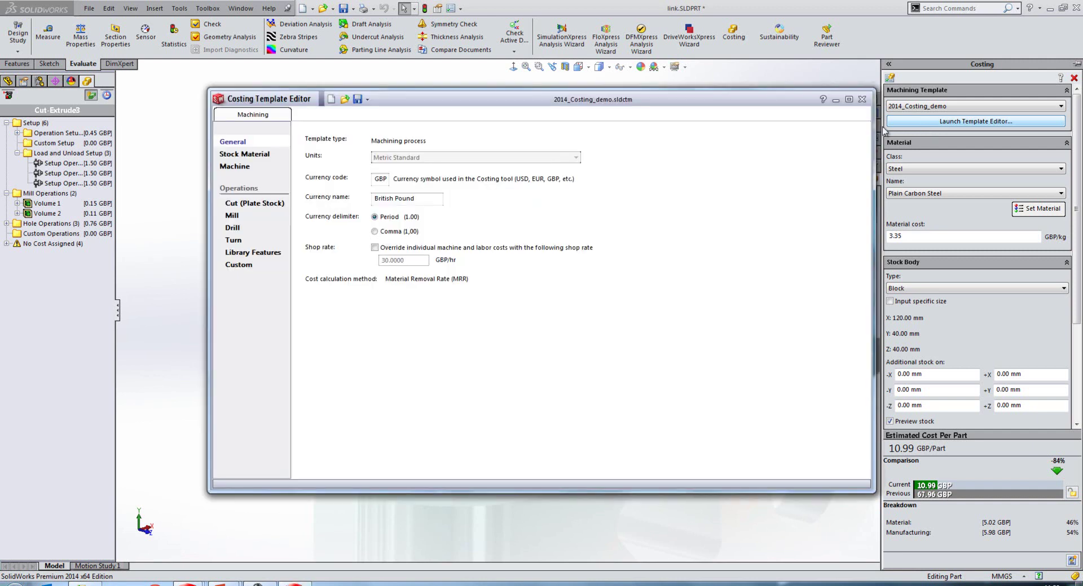
pyautogui.click(246, 167)
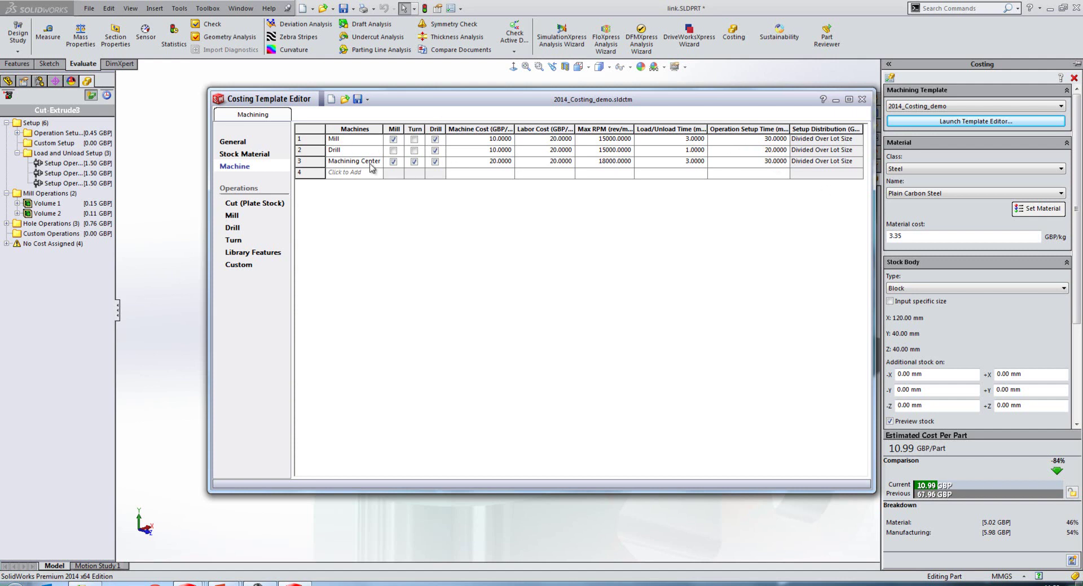
pyautogui.click(261, 204)
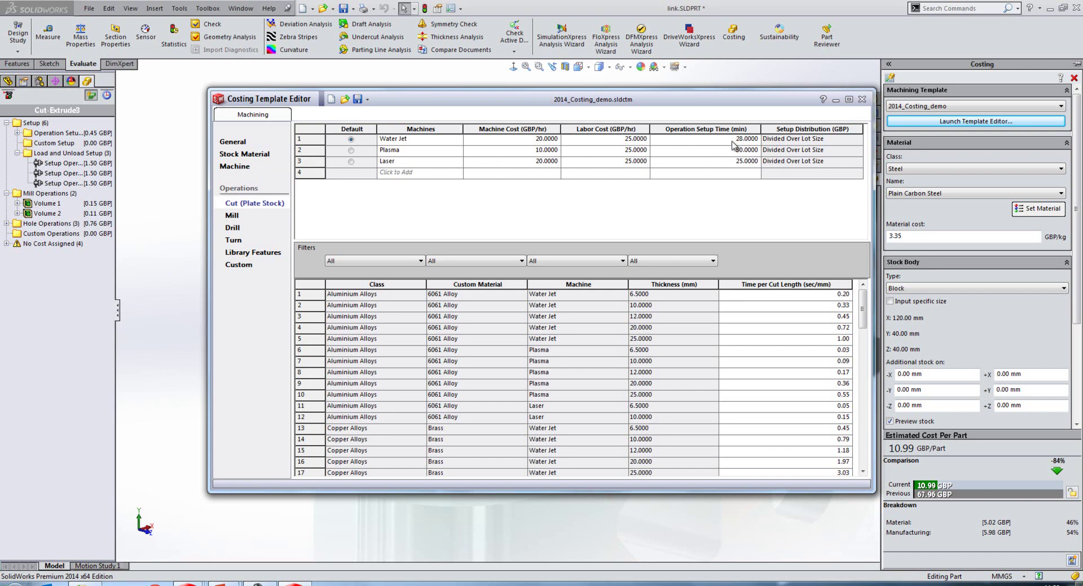
pyautogui.click(367, 99)
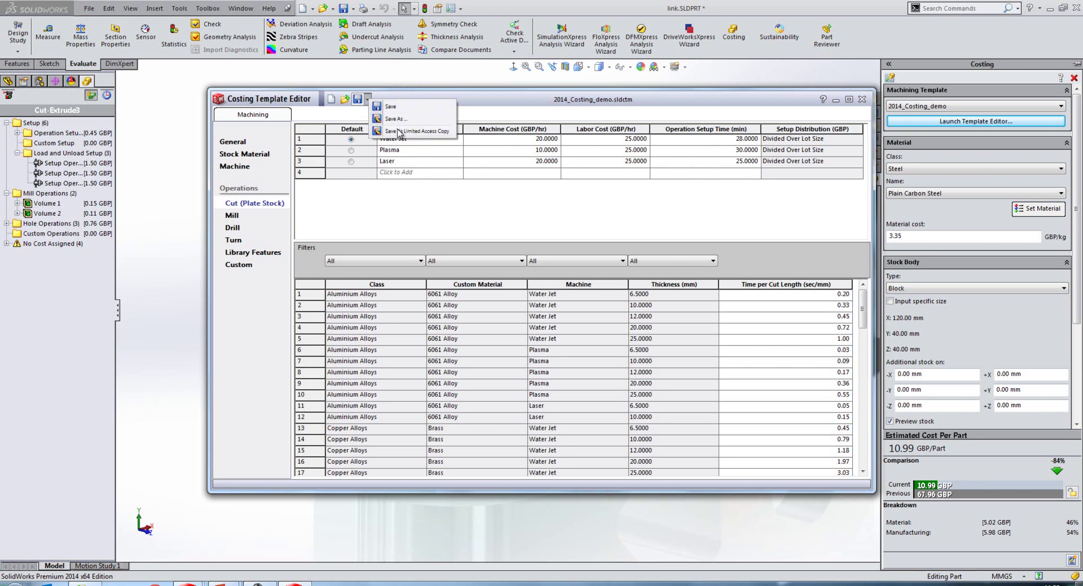
pyautogui.click(862, 99)
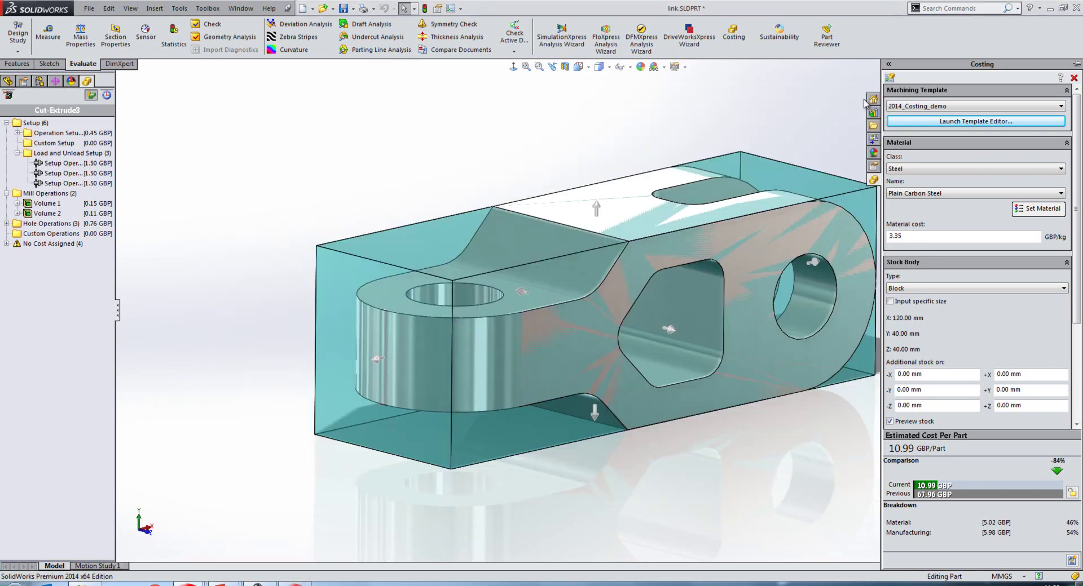
# Step: Apply the 2014_Costing_demo_Limited Access machining template to the link and hide the costing results
pyautogui.click(971, 121)
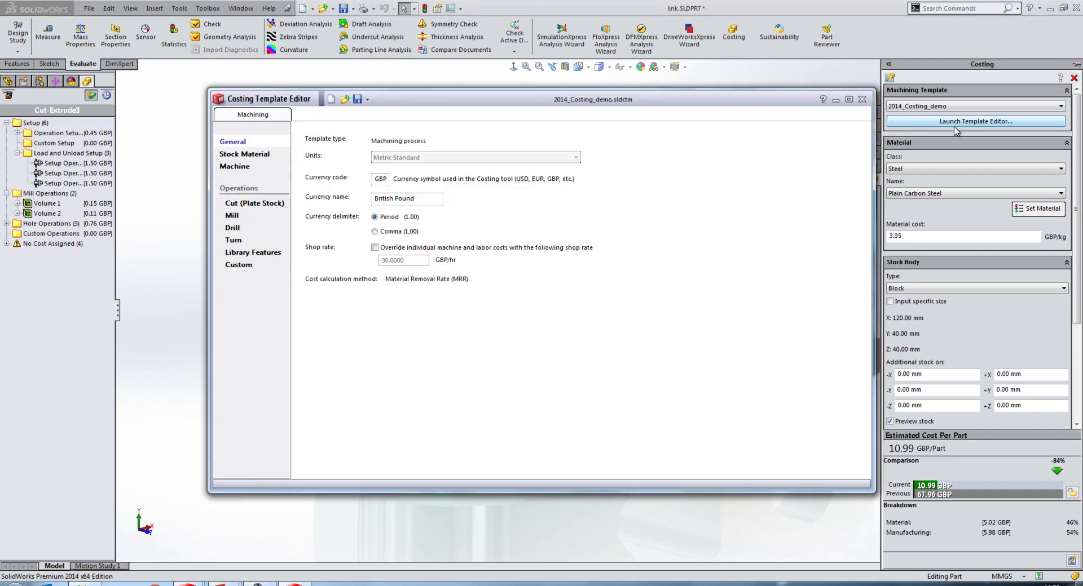
pyautogui.click(872, 86)
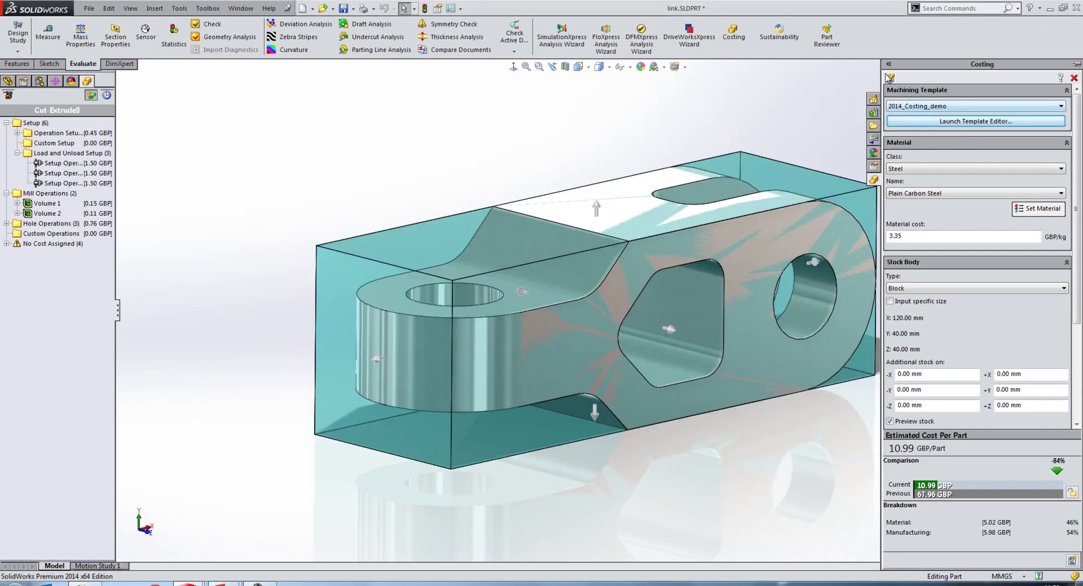
pyautogui.click(906, 104)
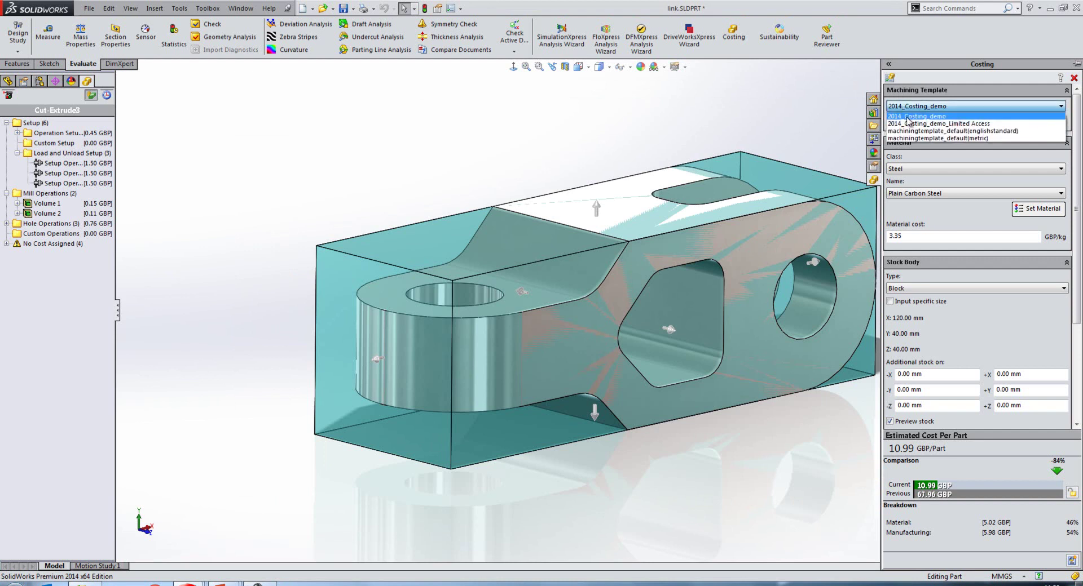
pyautogui.click(908, 121)
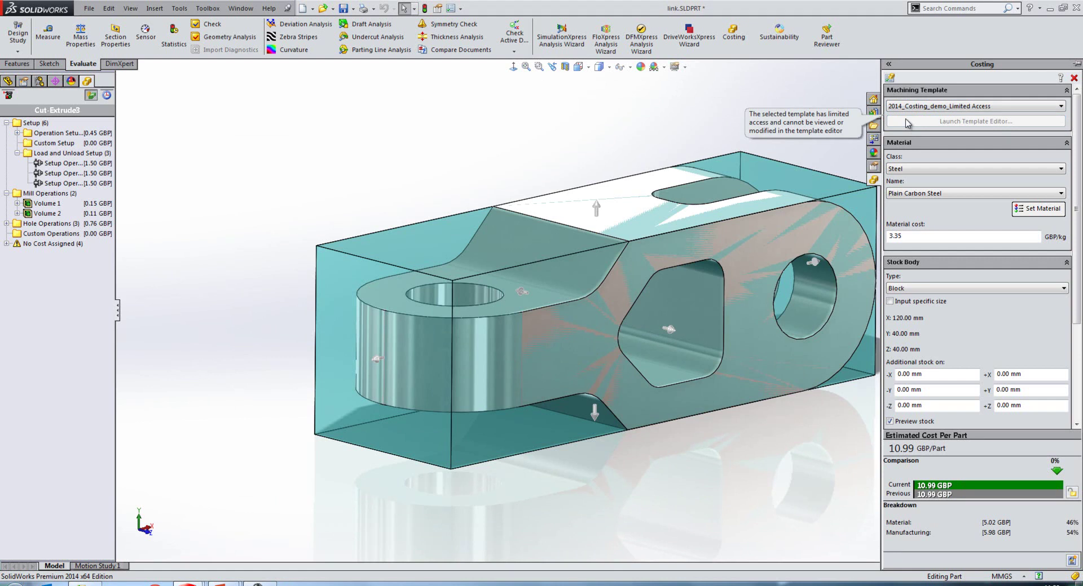
pyautogui.click(522, 134)
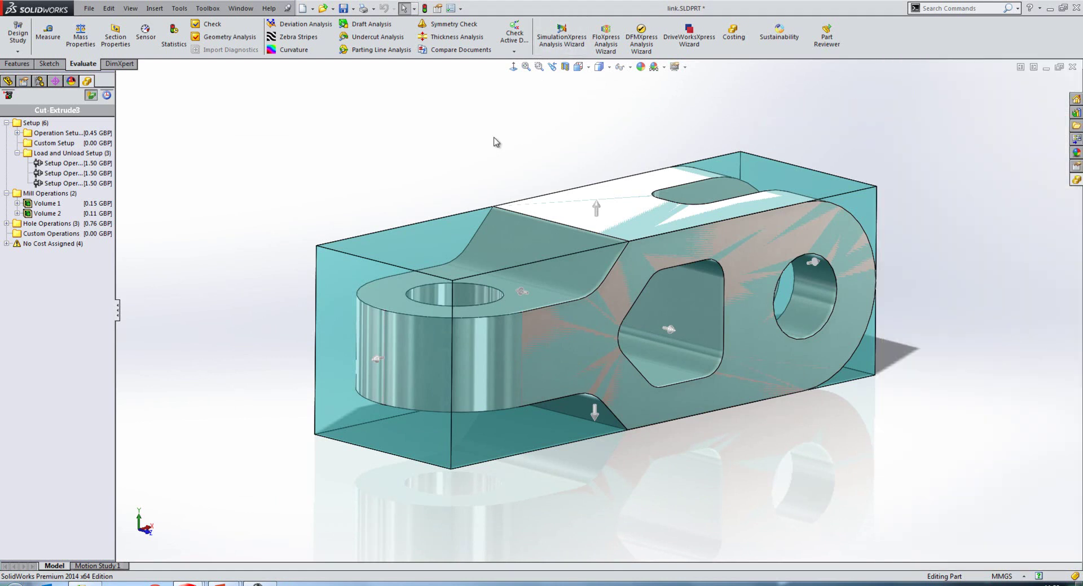
pyautogui.hotkey('ctrl', 'Tab')
# Step: Cost the Cost-Sheet metal bracket with 10% scrap, giving 9.91 GBP per part
pyautogui.click(631, 279)
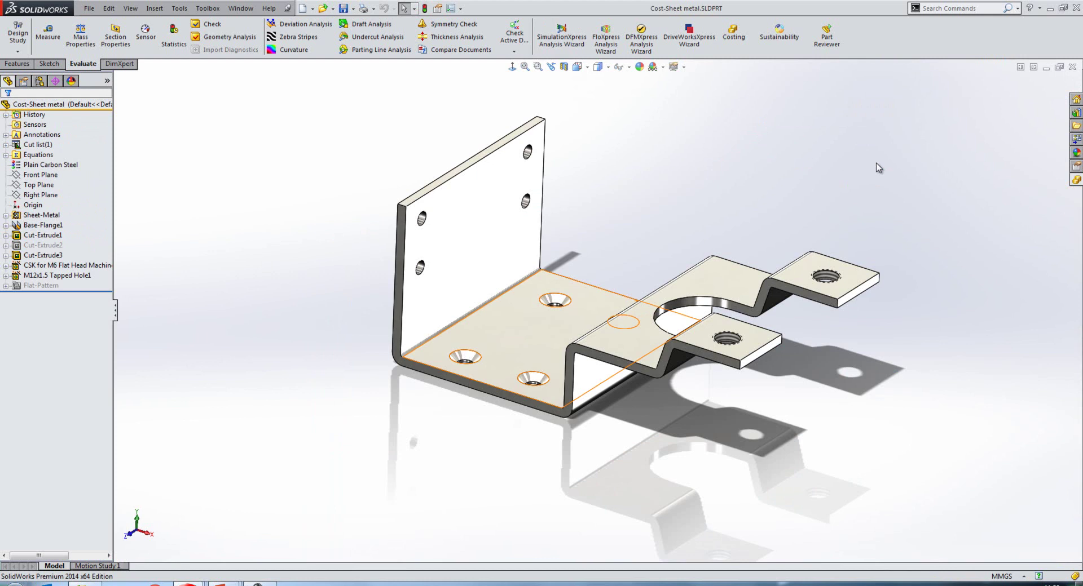
pyautogui.click(1076, 181)
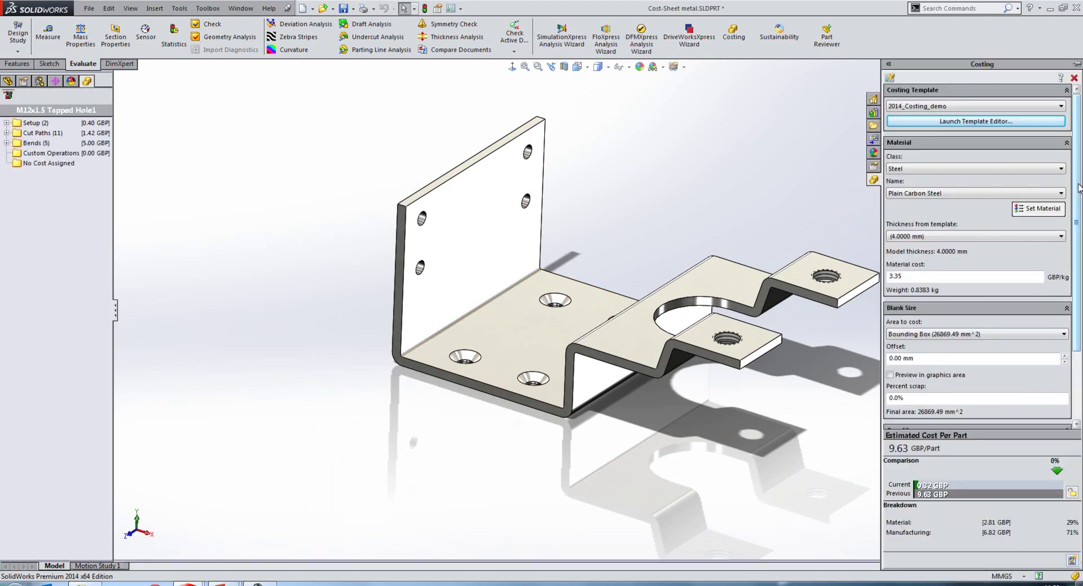
pyautogui.scroll(-4, 1056, 299)
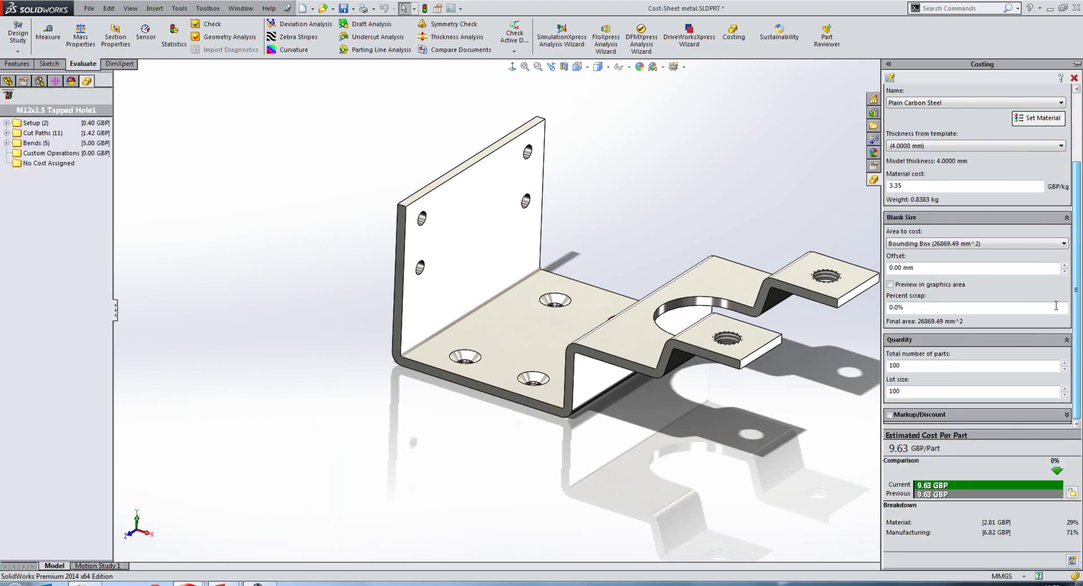
pyautogui.moveTo(905, 308); pyautogui.dragTo(865, 317)
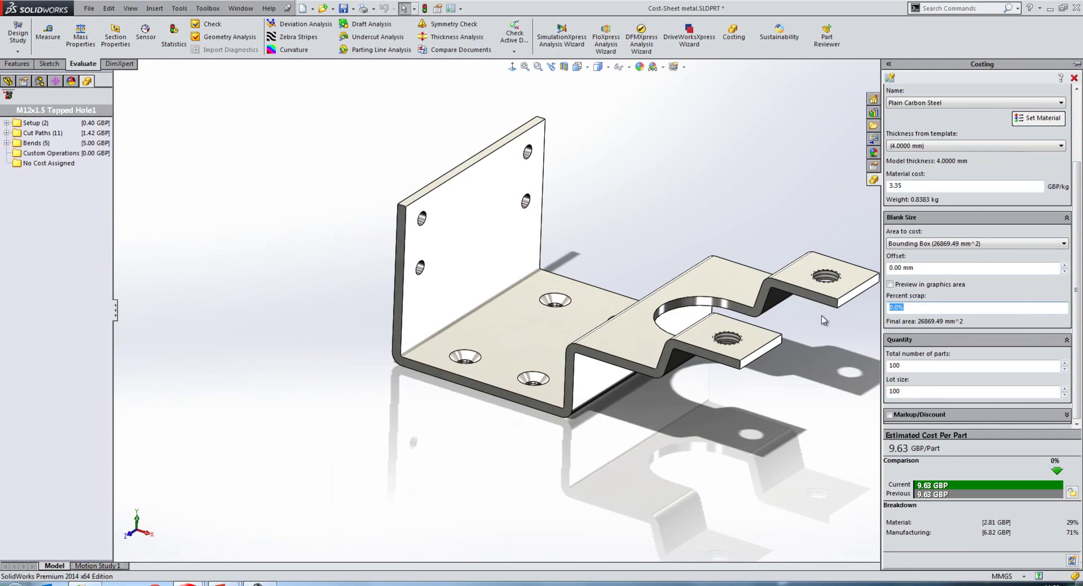
pyautogui.write('10')
pyautogui.press('Return')
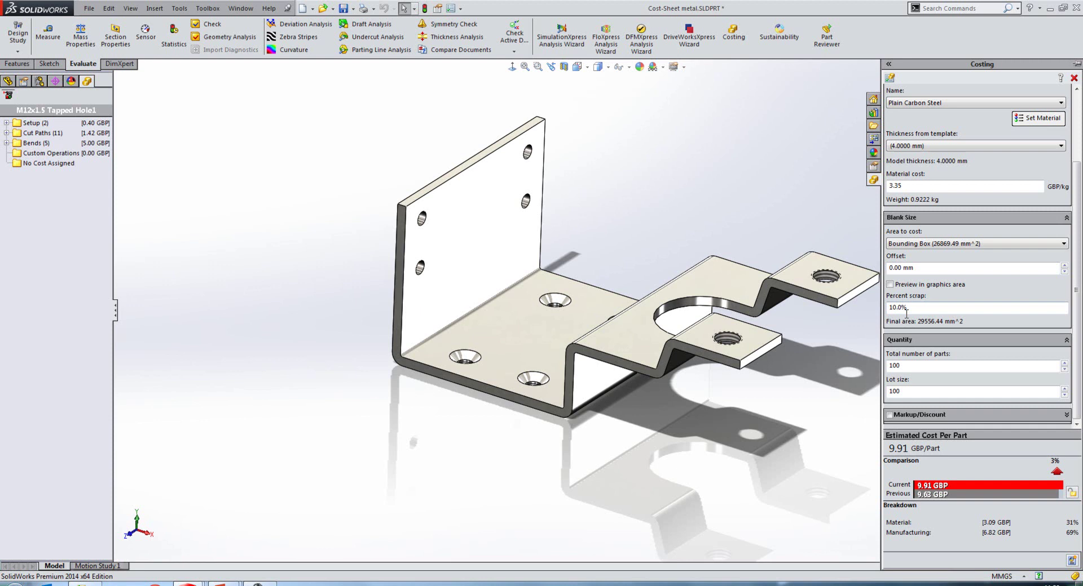
# Step: Review the bracket's Cut Paths costs and bring up the Costing Options
pyautogui.moveTo(1078, 248); pyautogui.dragTo(1078, 167)
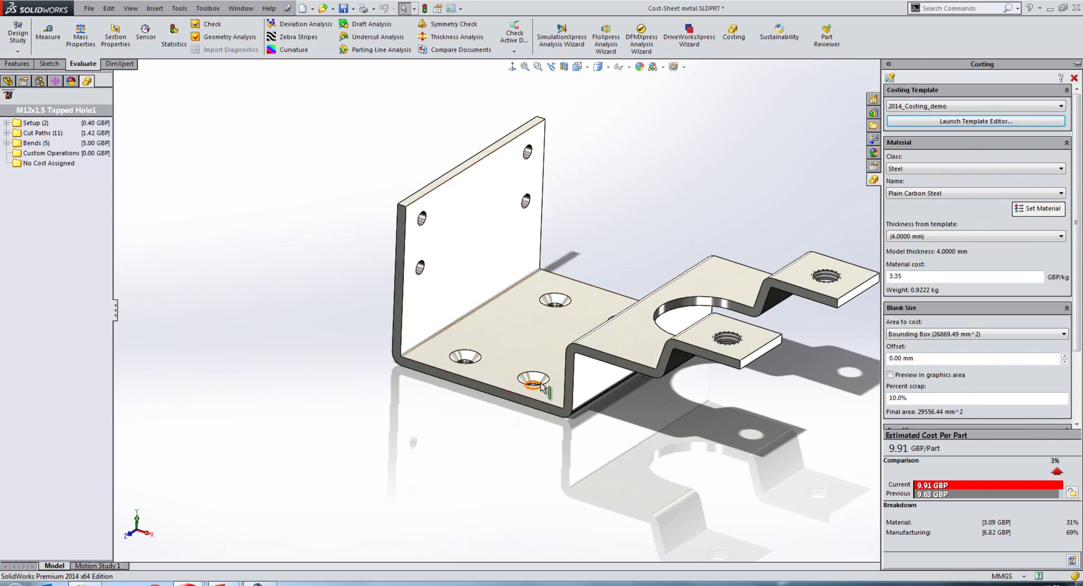
pyautogui.click(6, 133)
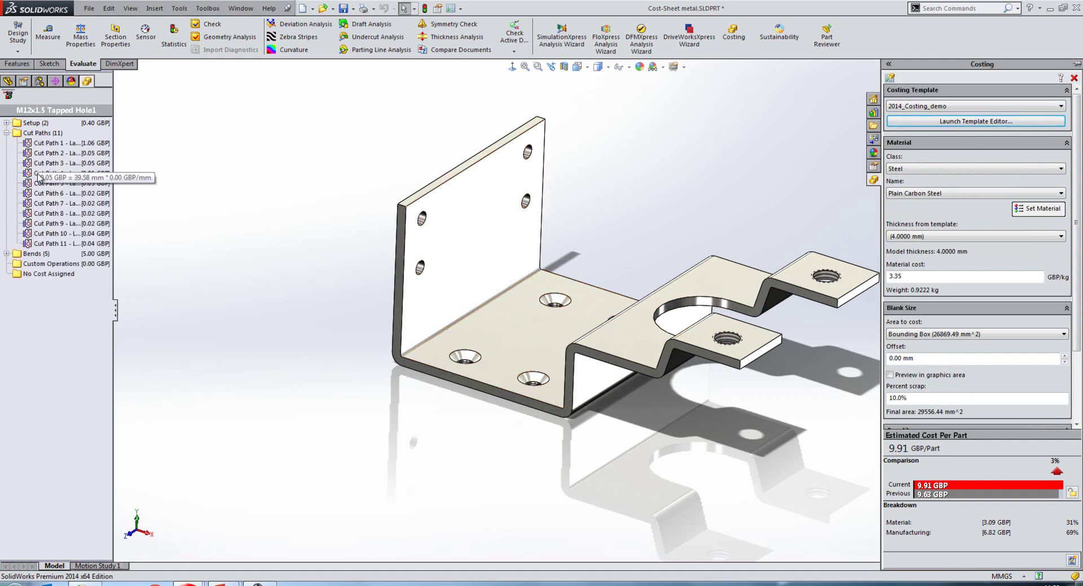
pyautogui.click(6, 133)
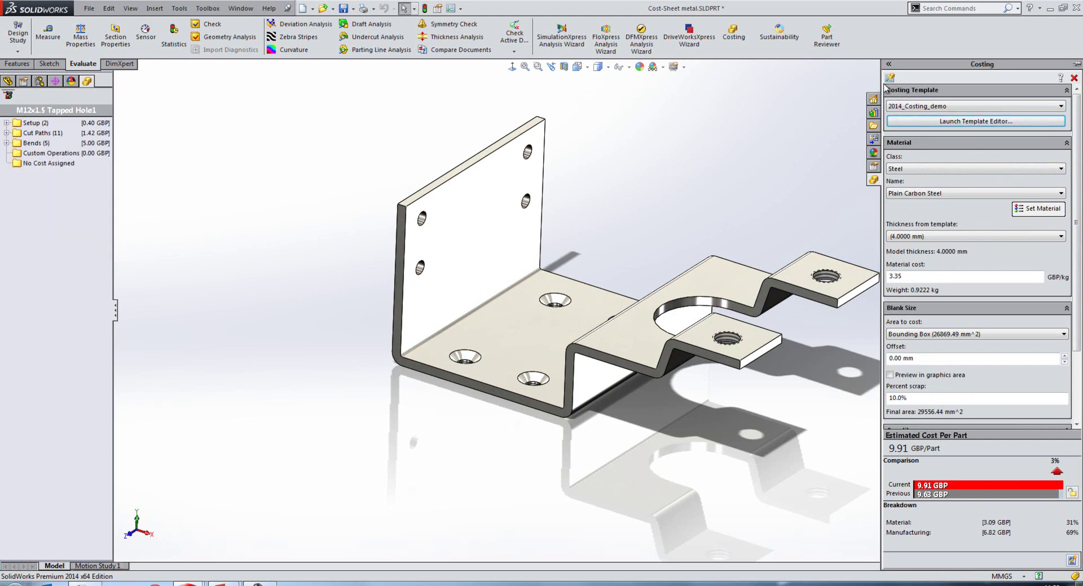
pyautogui.click(878, 124)
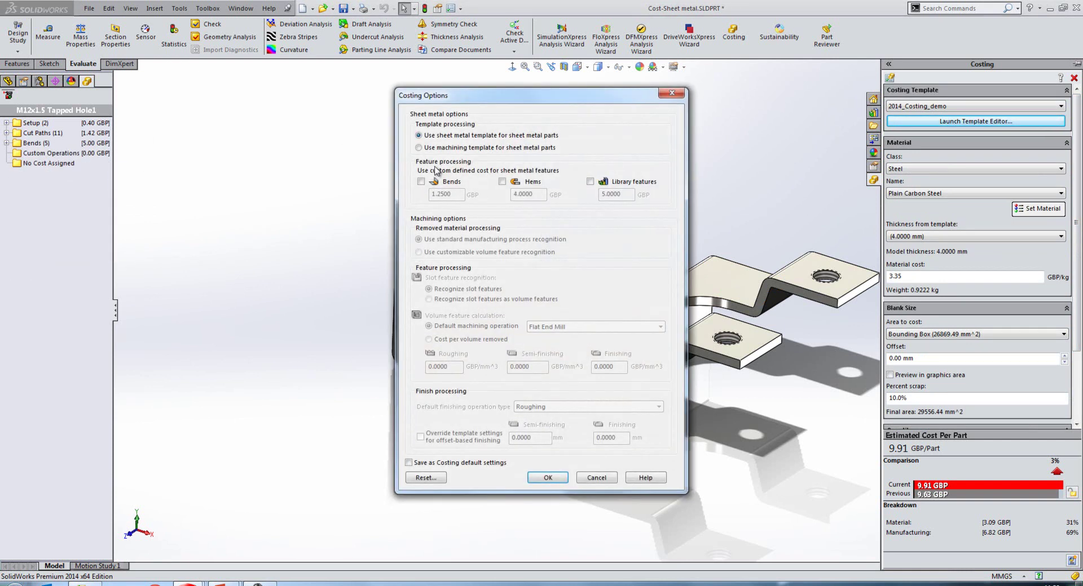
# Step: Use the machining template for sheet metal parts, re-costing the bracket to 26.14 GBP per part
pyautogui.click(418, 148)
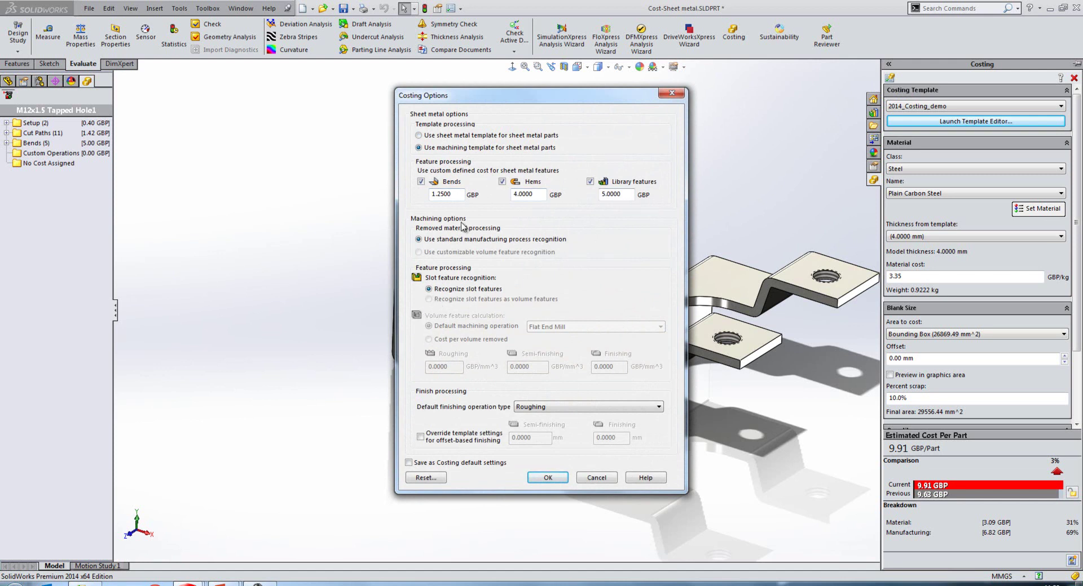
pyautogui.click(539, 486)
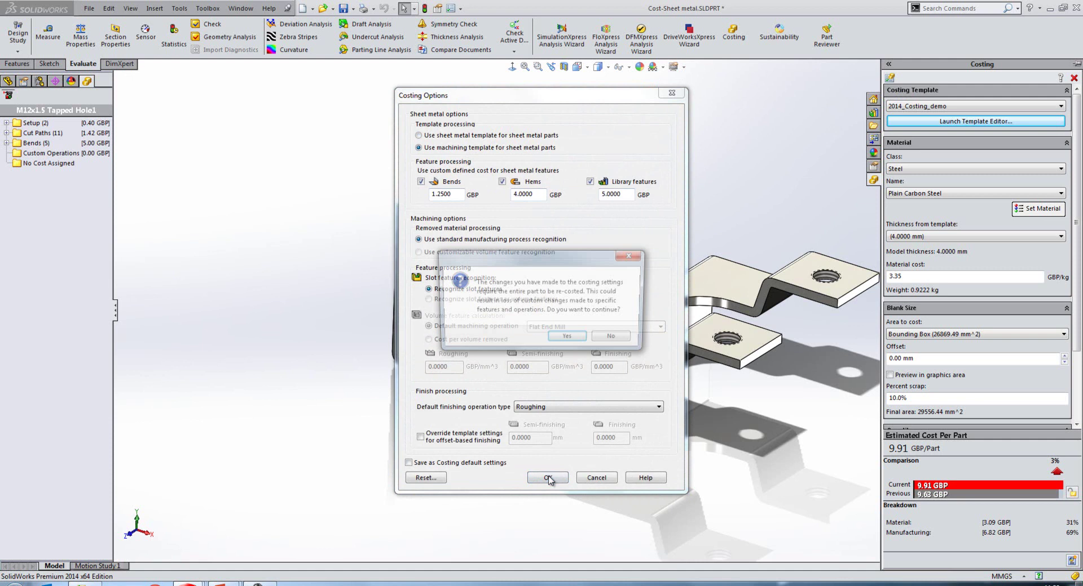
pyautogui.click(567, 339)
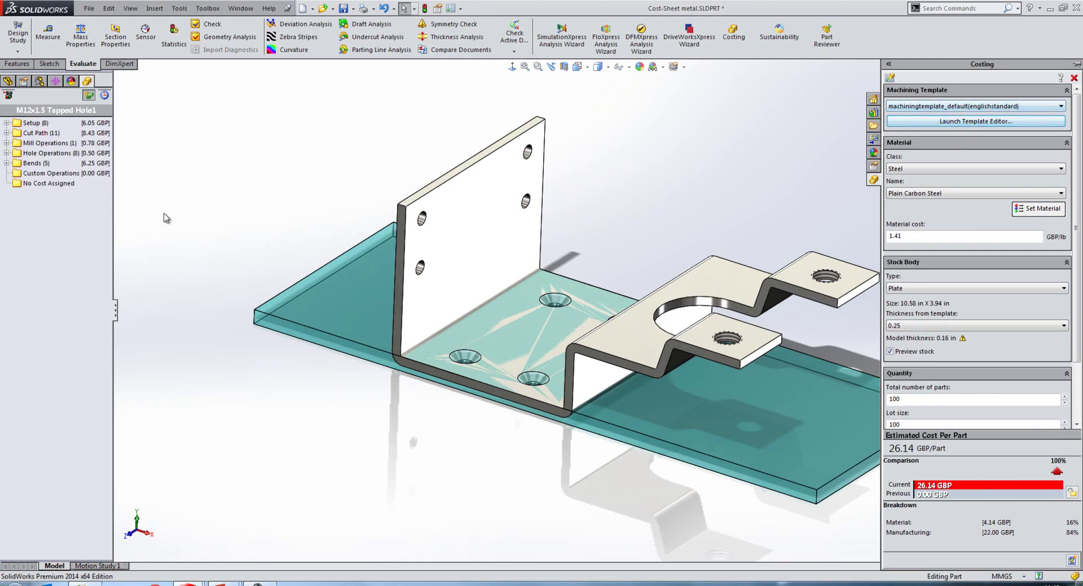
# Step: Convert Cut Path 2 through Cut Path 11 into drilled hole operations
pyautogui.click(6, 133)
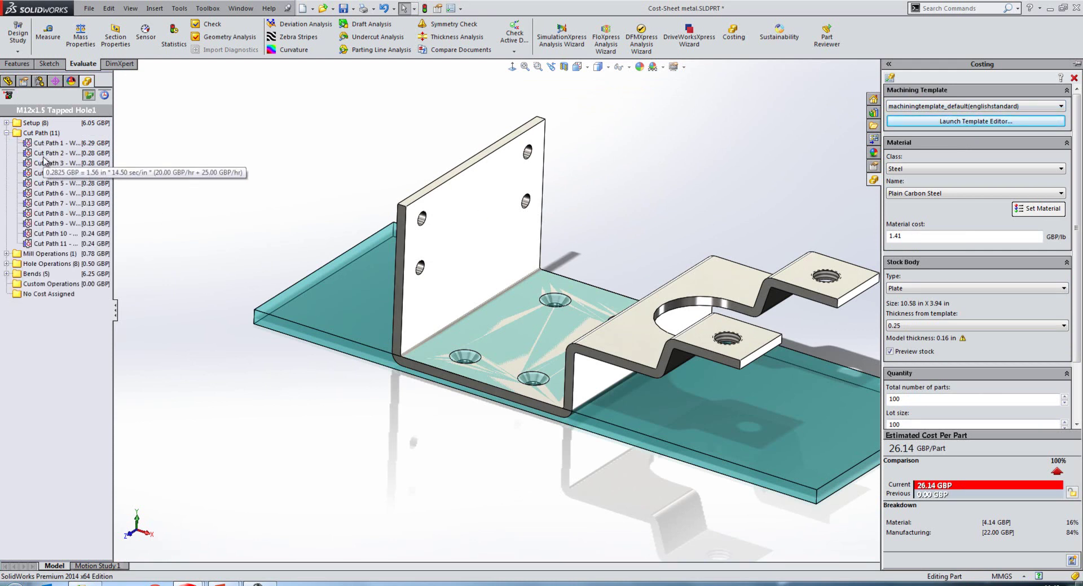
pyautogui.click(39, 153)
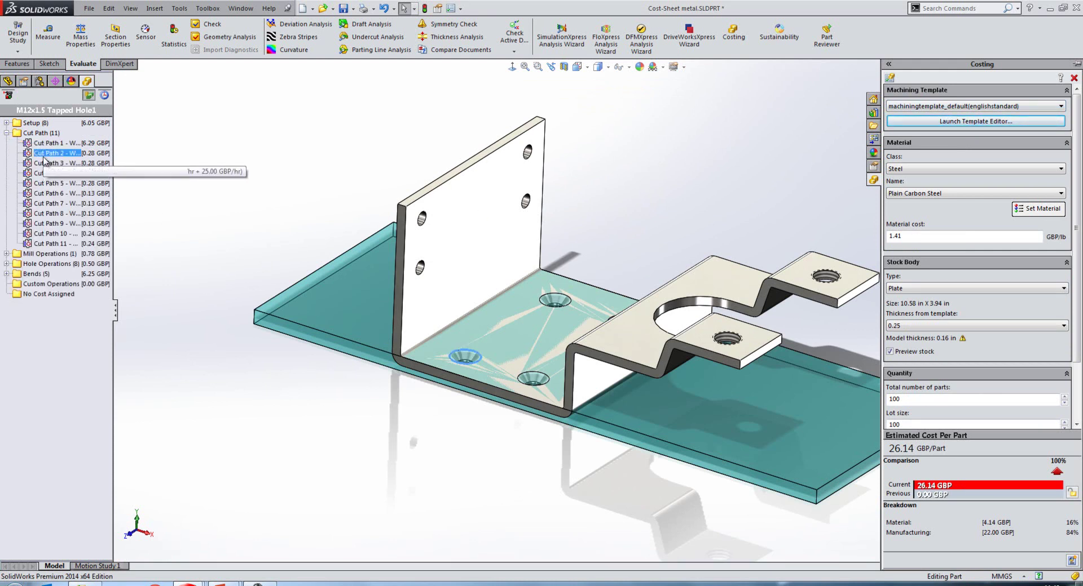
pyautogui.keyDown('shift'); pyautogui.click(52, 244); pyautogui.keyUp('shift')
pyautogui.rightClick(54, 247)
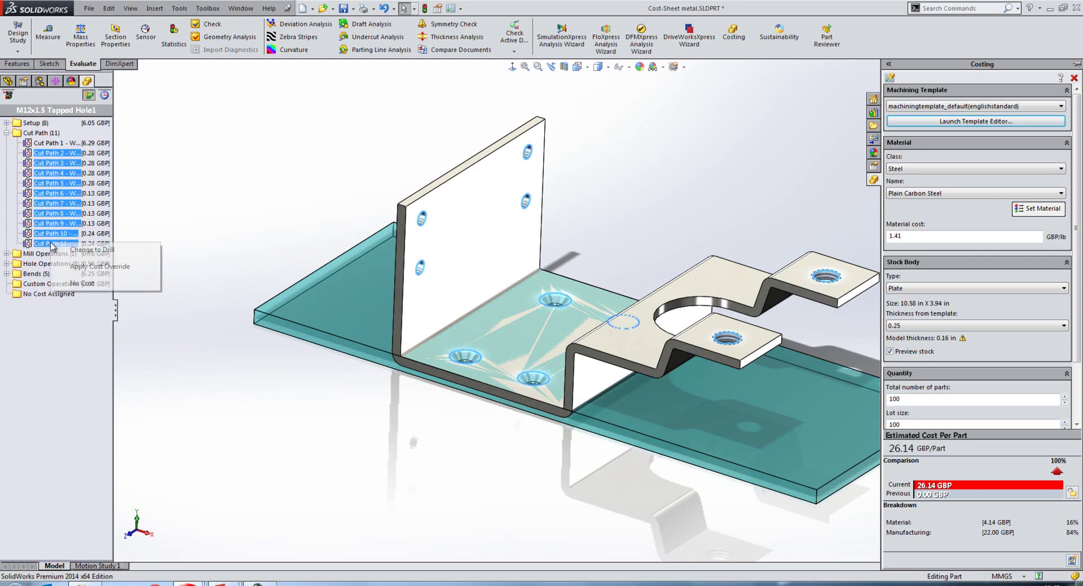
pyautogui.click(89, 250)
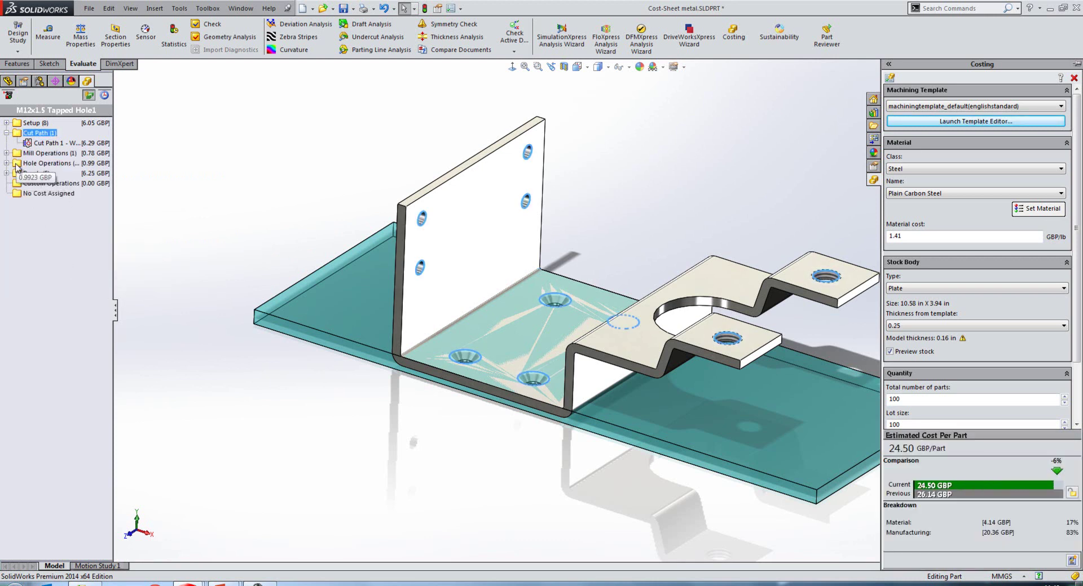
# Step: Inspect the costs of Hole 2 and the countersunk hole pattern, then close the costing panel
pyautogui.click(7, 163)
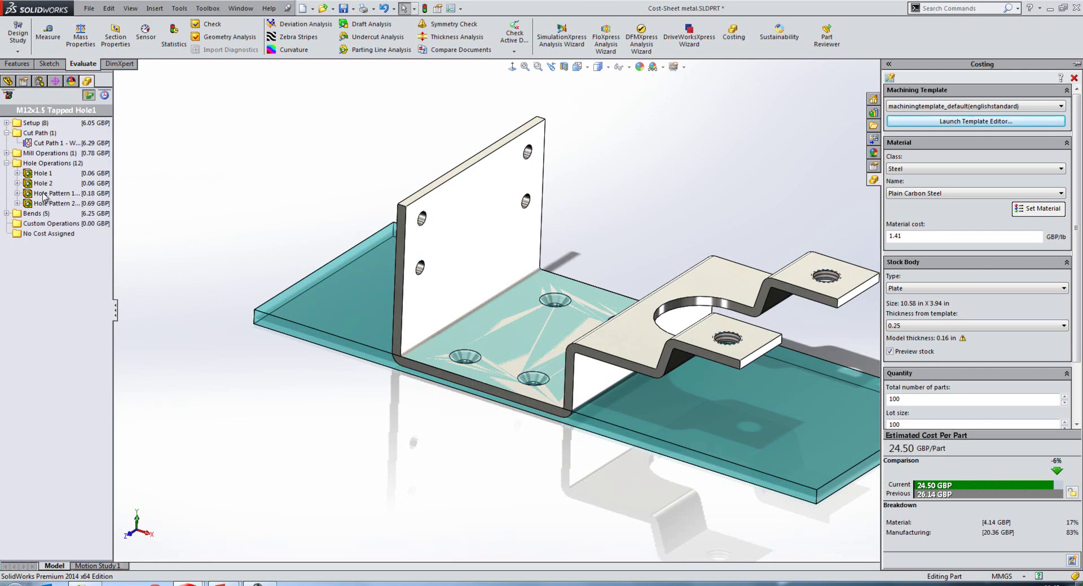
pyautogui.click(41, 184)
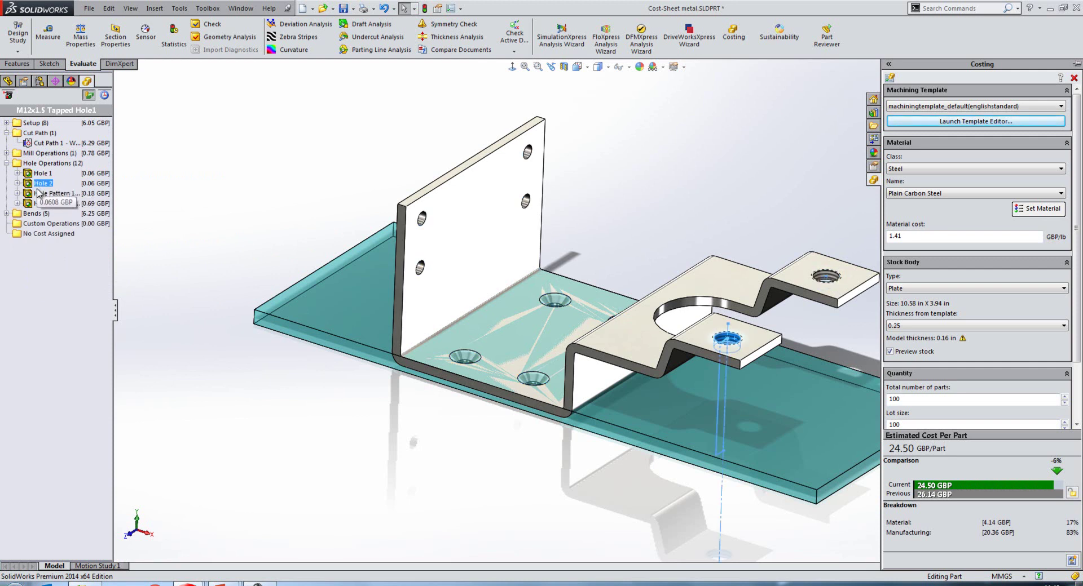
pyautogui.click(45, 203)
pyautogui.click(299, 107)
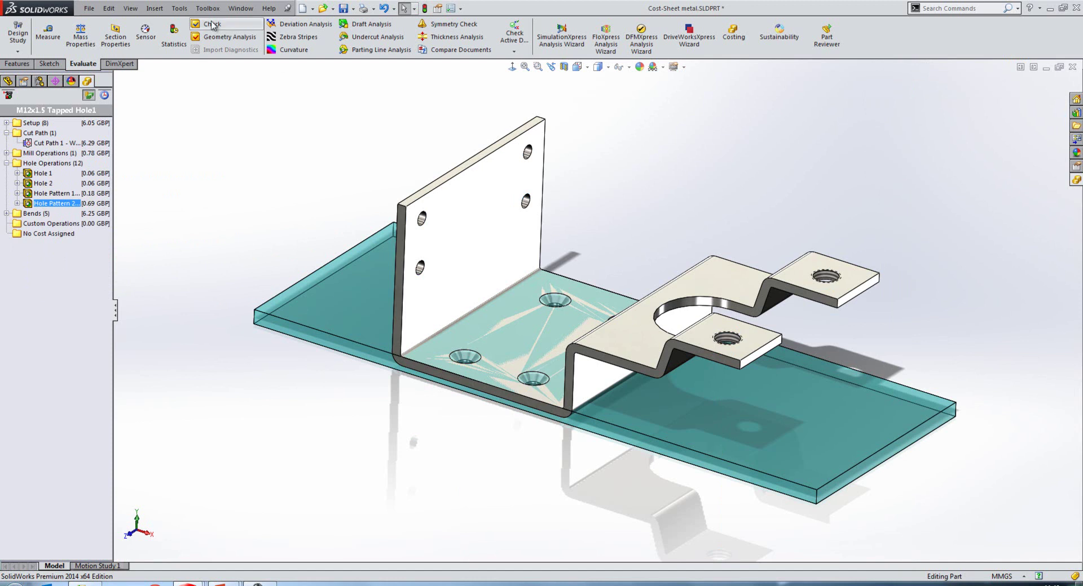
# Step: Switch to plate2.SLDPRT and start a Costing estimate on it
pyautogui.hotkey('ctrl', 'Tab')
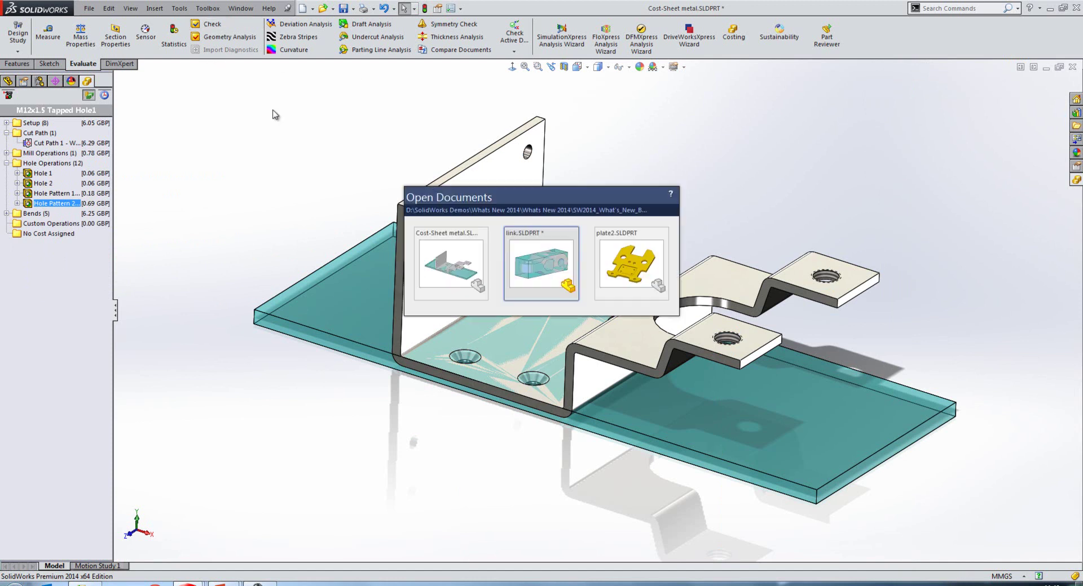
pyautogui.click(630, 263)
pyautogui.click(1076, 179)
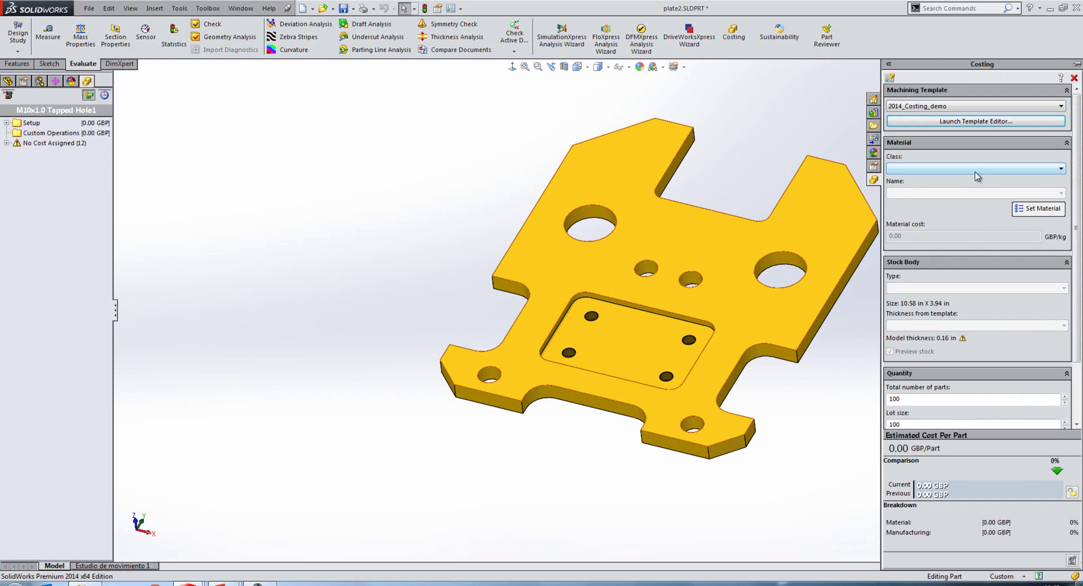
# Step: Cost plate2 as Steel using its assigned ASTM A36 material, giving 46.93 GBP per part
pyautogui.click(965, 170)
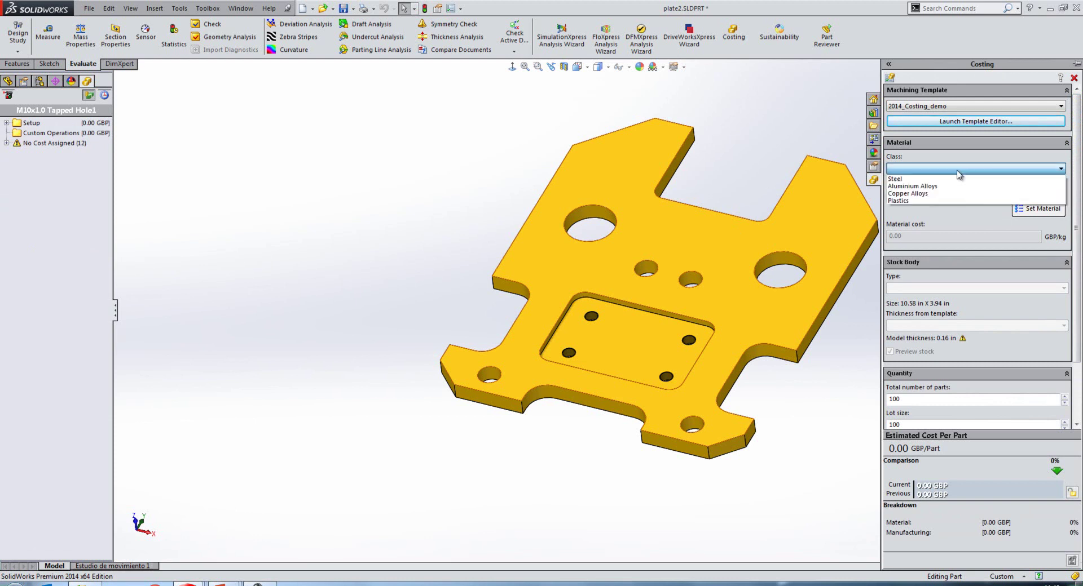
pyautogui.click(914, 177)
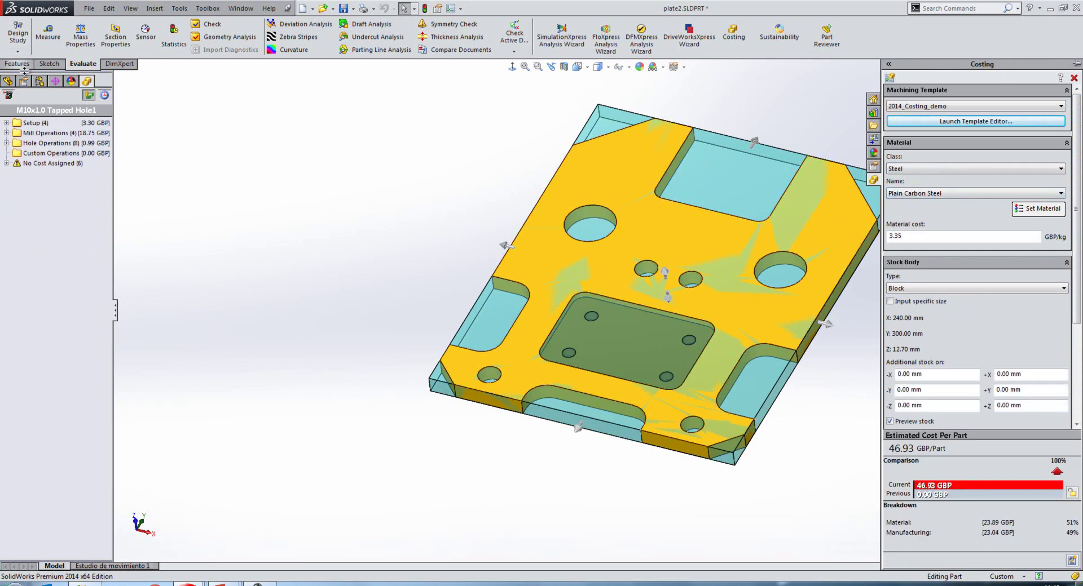
pyautogui.click(8, 80)
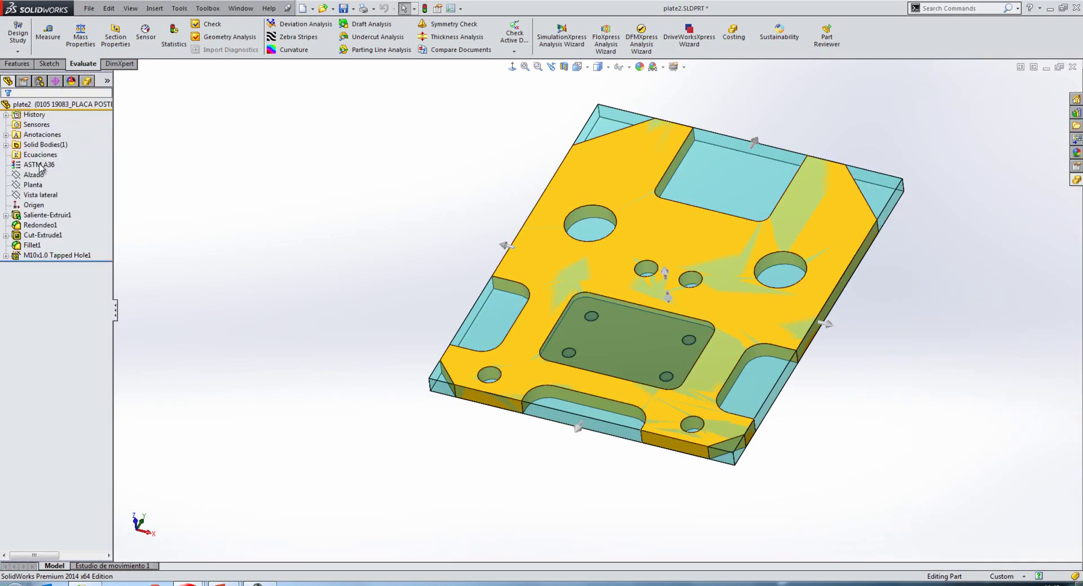
pyautogui.click(40, 164)
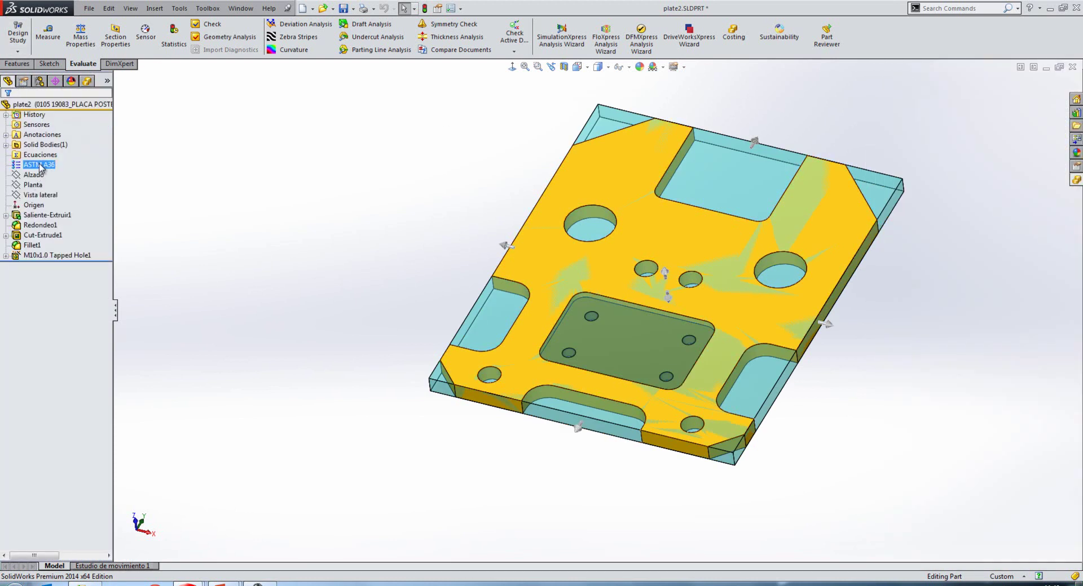
pyautogui.click(1076, 180)
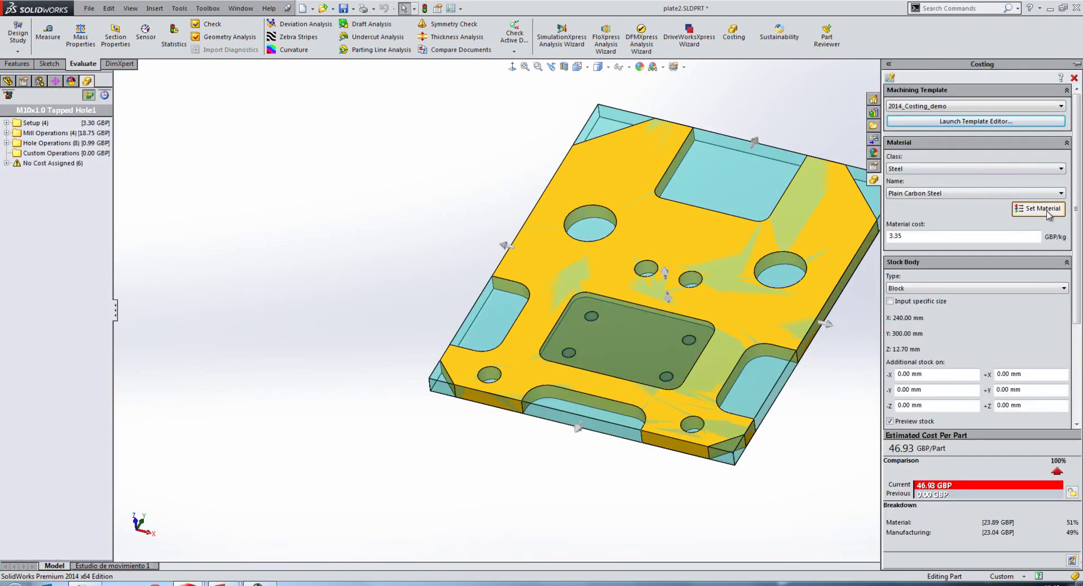
pyautogui.click(1045, 209)
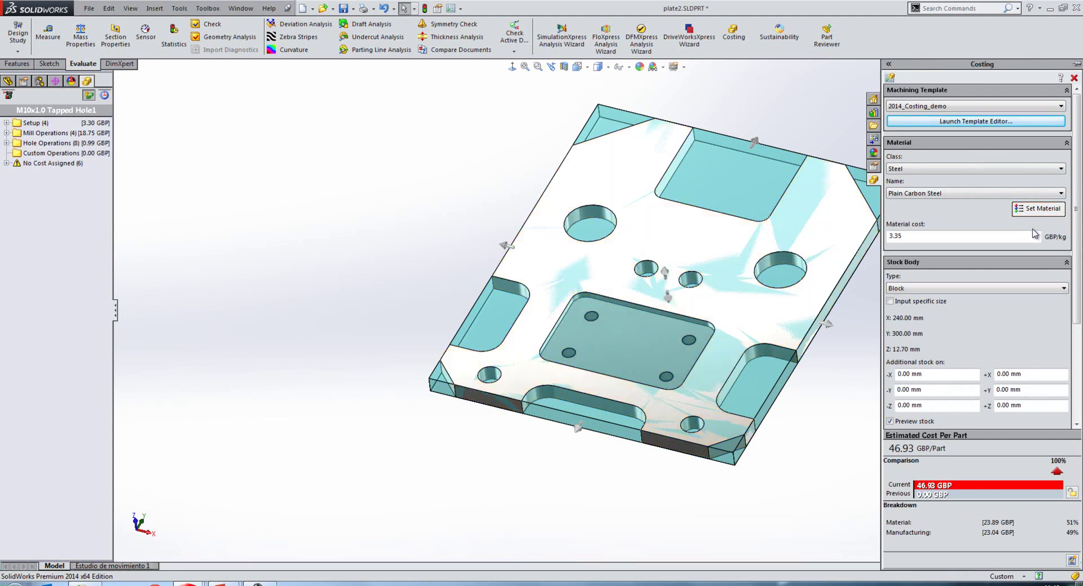
# Step: Change the plate's stock body type to Plate and recalculate the cost
pyautogui.click(936, 289)
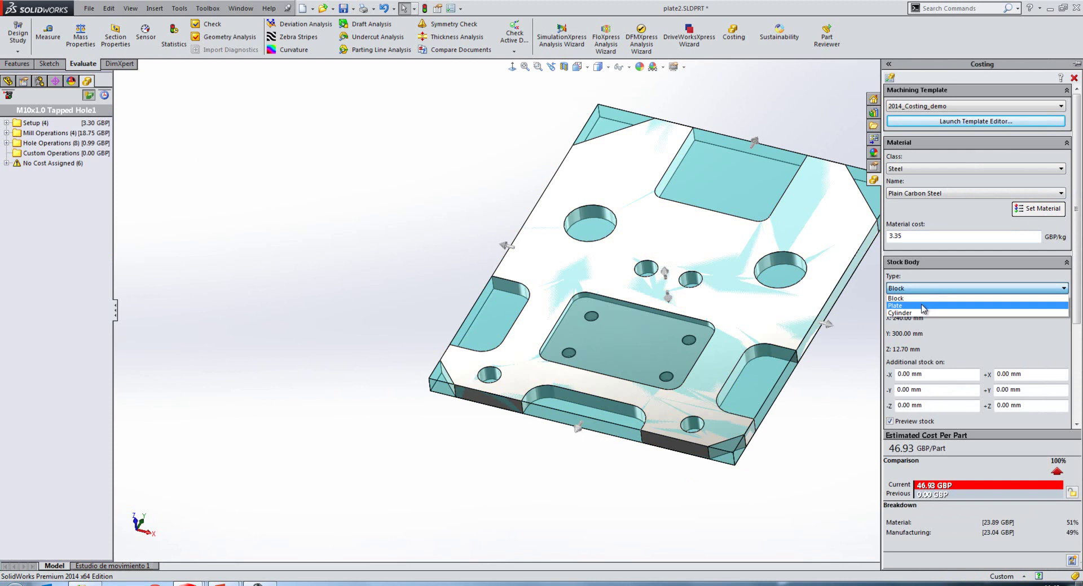
pyautogui.click(925, 310)
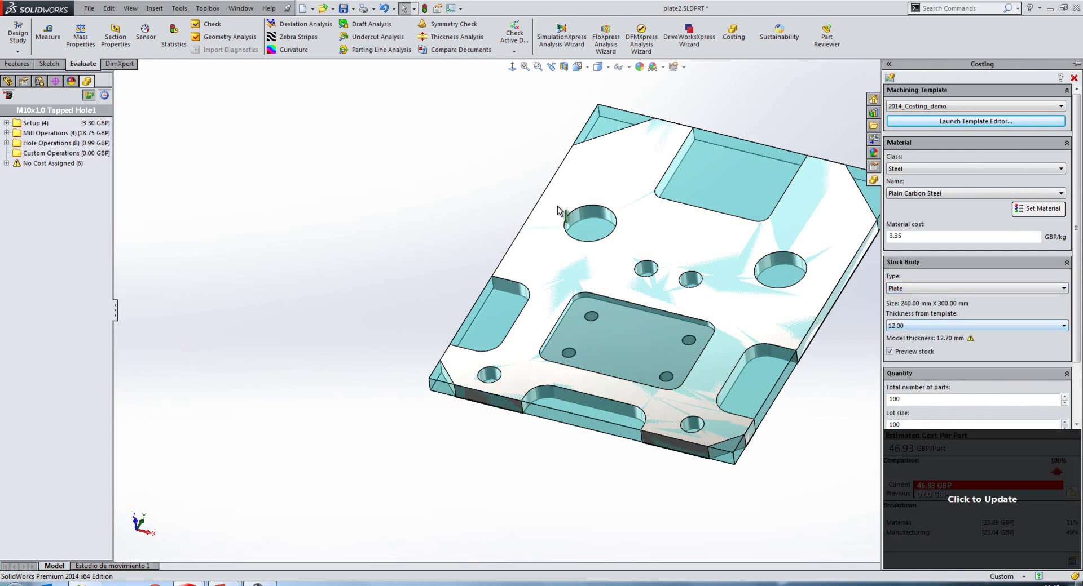
pyautogui.click(6, 133)
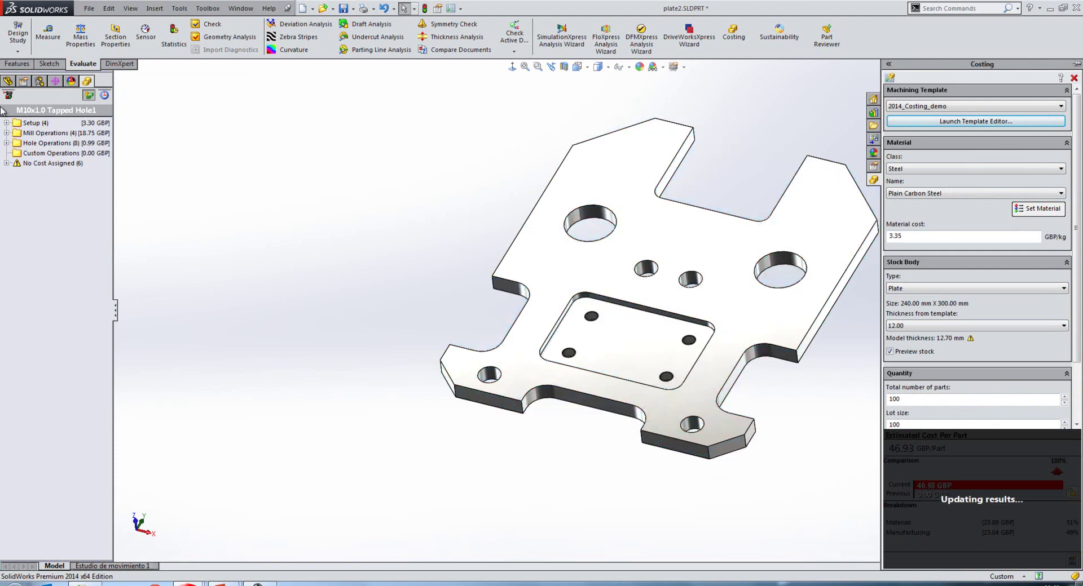
# Step: Change Cut Path 2 through Cut Path 11 to drilling, bringing the cost to 47.83 GBP
pyautogui.click(6, 133)
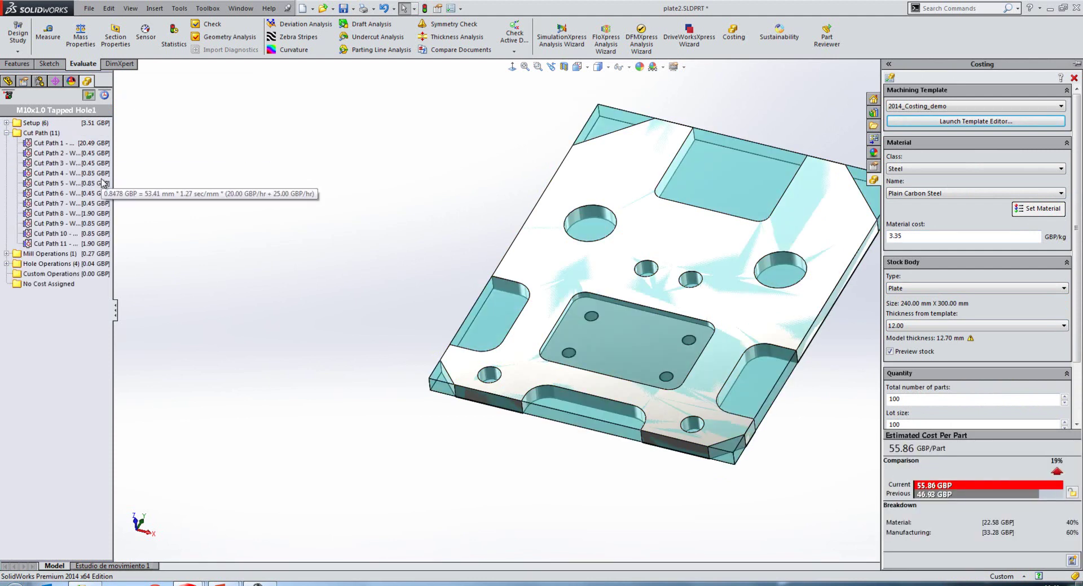
pyautogui.click(56, 154)
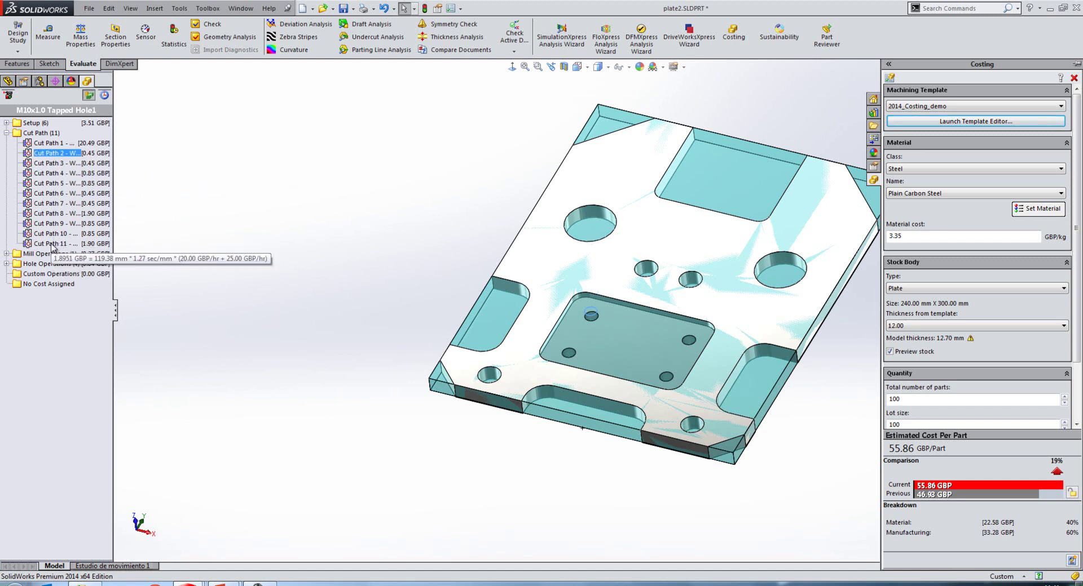
pyautogui.keyDown('shift'); pyautogui.click(51, 244); pyautogui.keyUp('shift')
pyautogui.rightClick(51, 244)
pyautogui.click(86, 251)
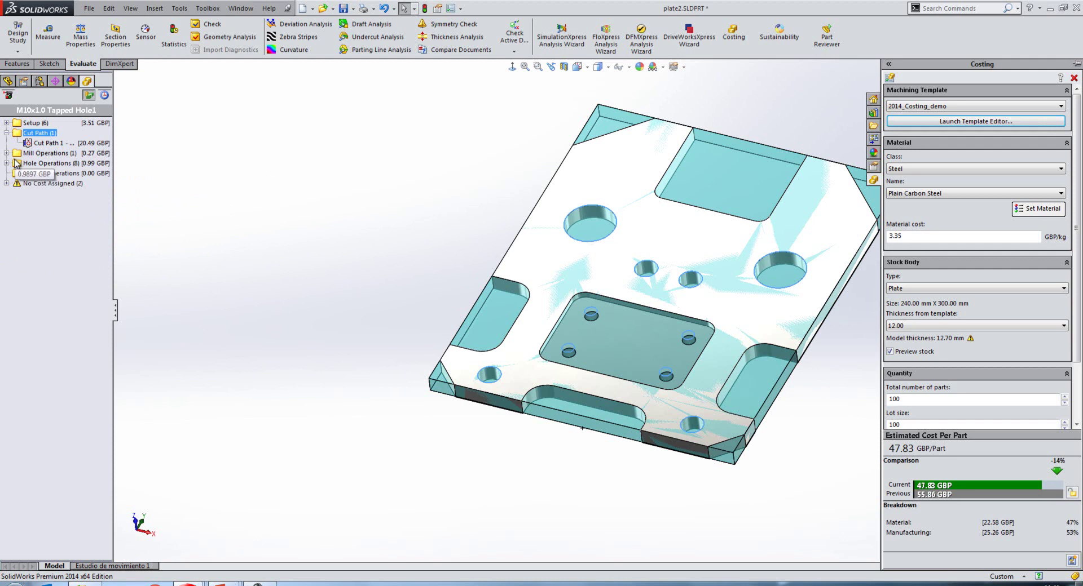
# Step: Convert uncosted Hole 3 and Hole 4 to cut path operations, giving 51.62 GBP per part
pyautogui.click(6, 183)
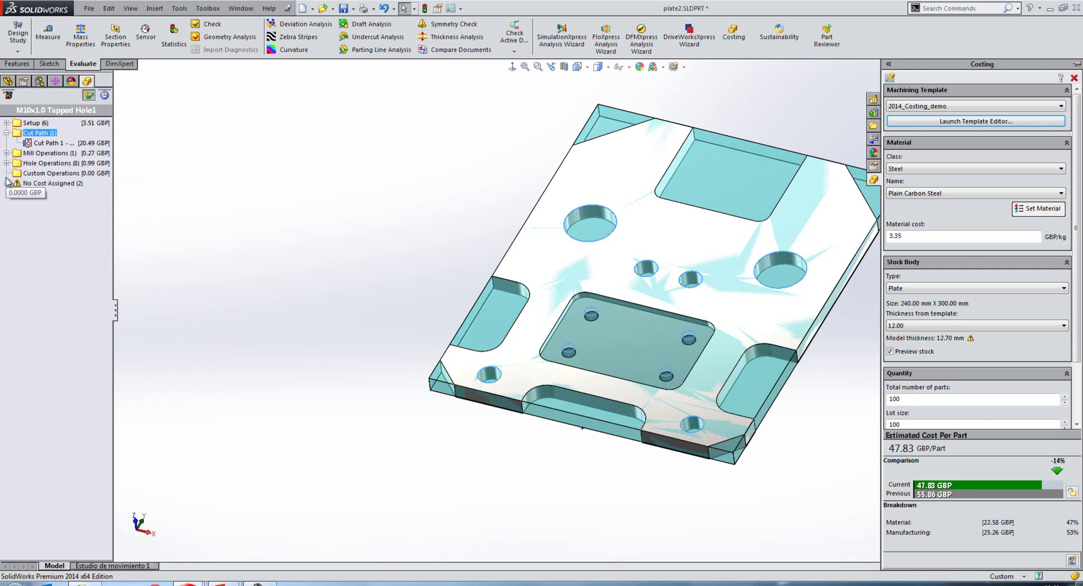
pyautogui.click(43, 194)
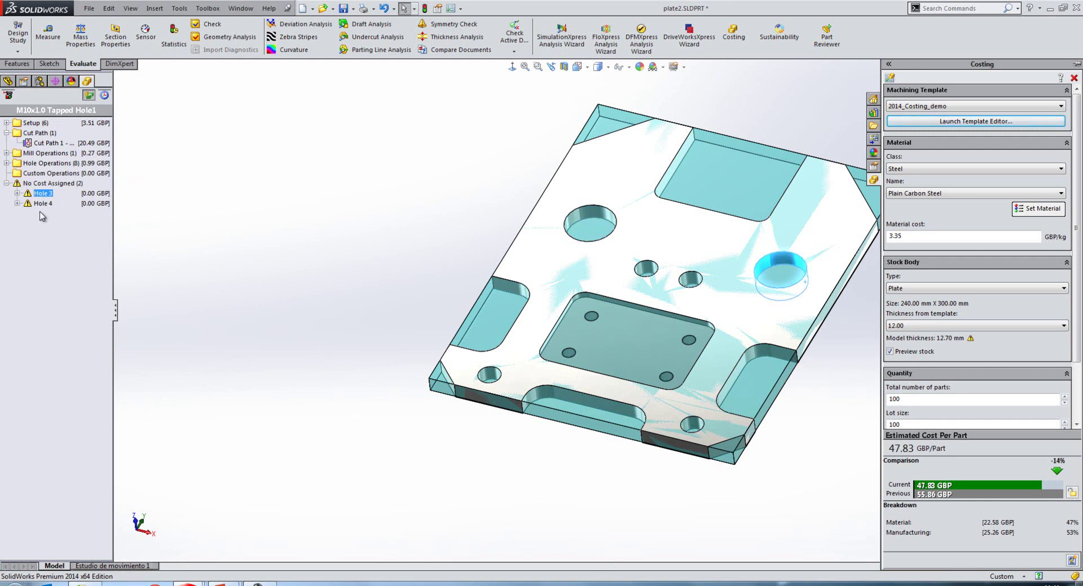
pyautogui.click(40, 204)
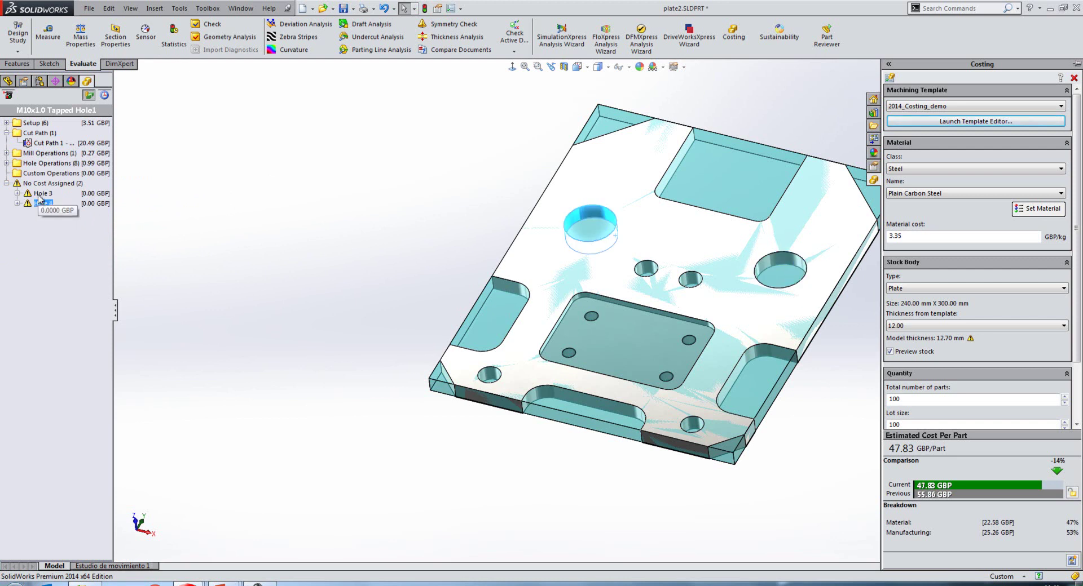
pyautogui.keyDown('ctrl'); pyautogui.click(40, 193); pyautogui.keyUp('ctrl')
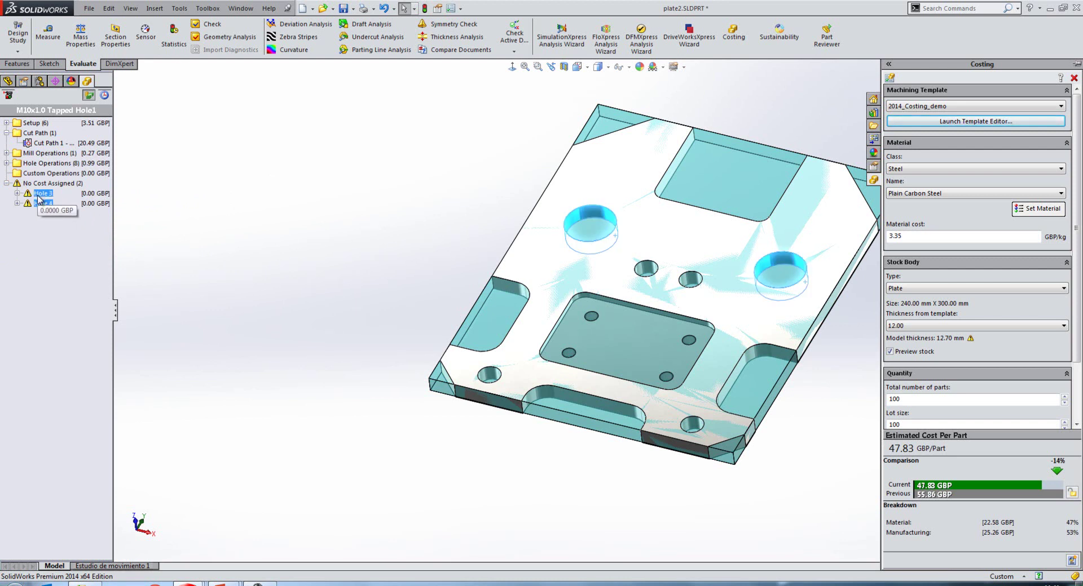
pyautogui.rightClick(39, 197)
pyautogui.click(90, 203)
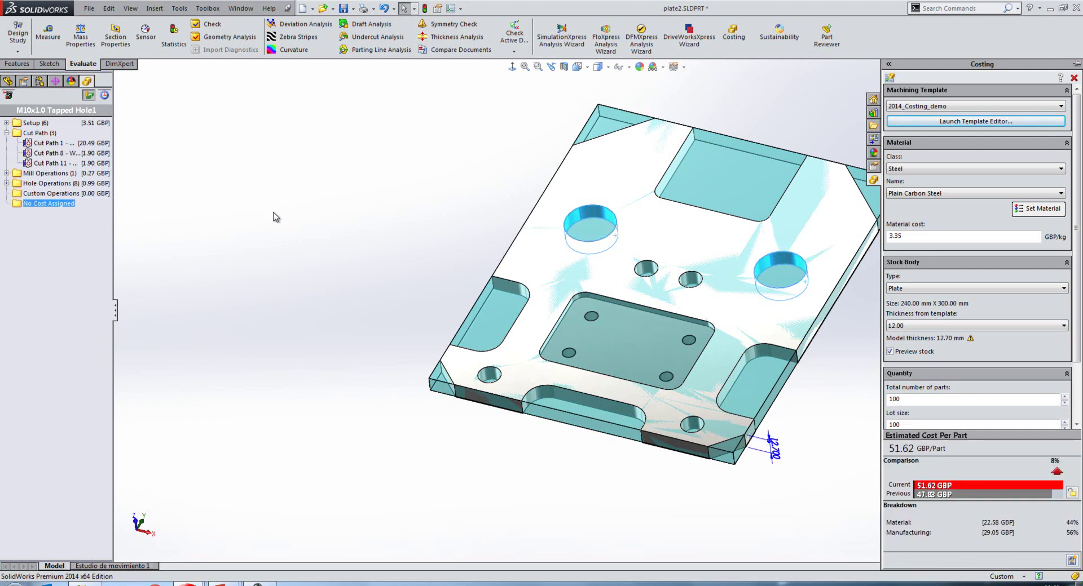
# Step: Switch with Alt+Tab to the 'Whats New in SolidWorks 2014 - Innova.pptx' slide show
pyautogui.hotkey('alt', 'Tab')
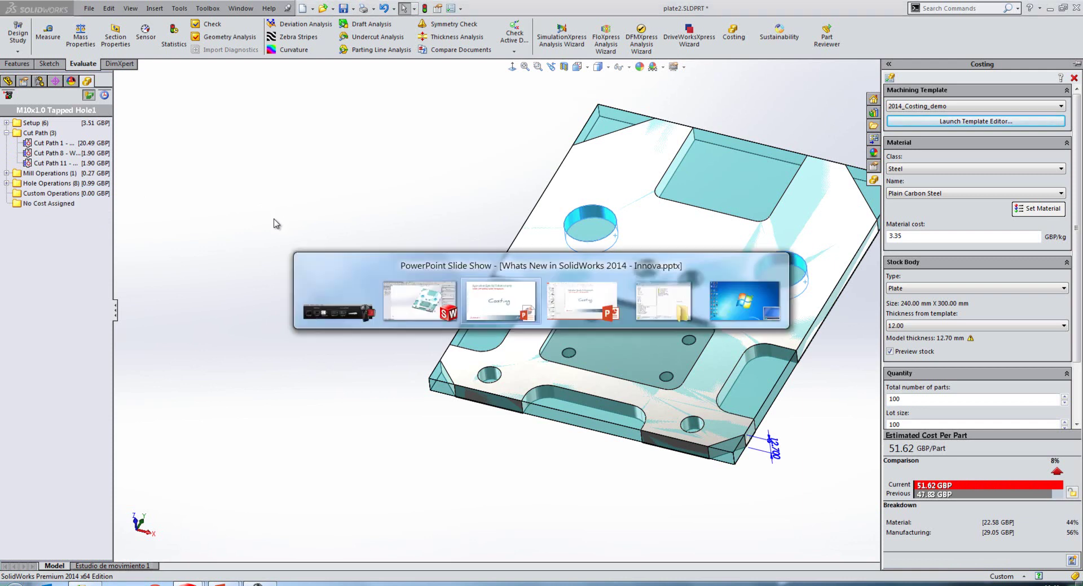